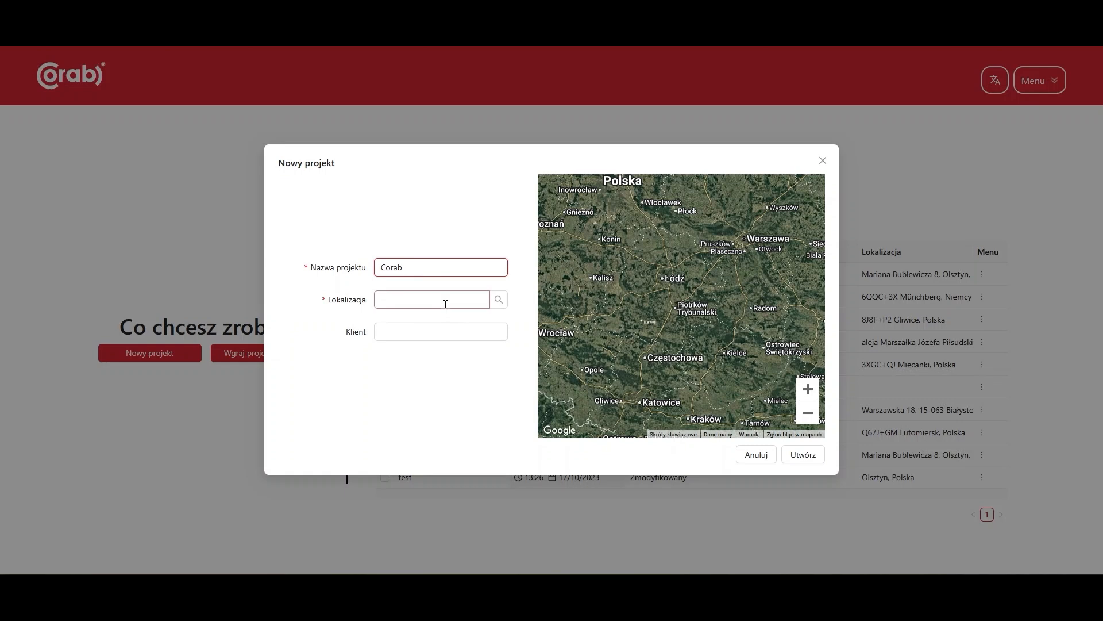
- Enter the project's address as the location, set the client to Corab, and create the project
text(Mariana Bublewicza 6, 10-417 Olsztyn, Polska)
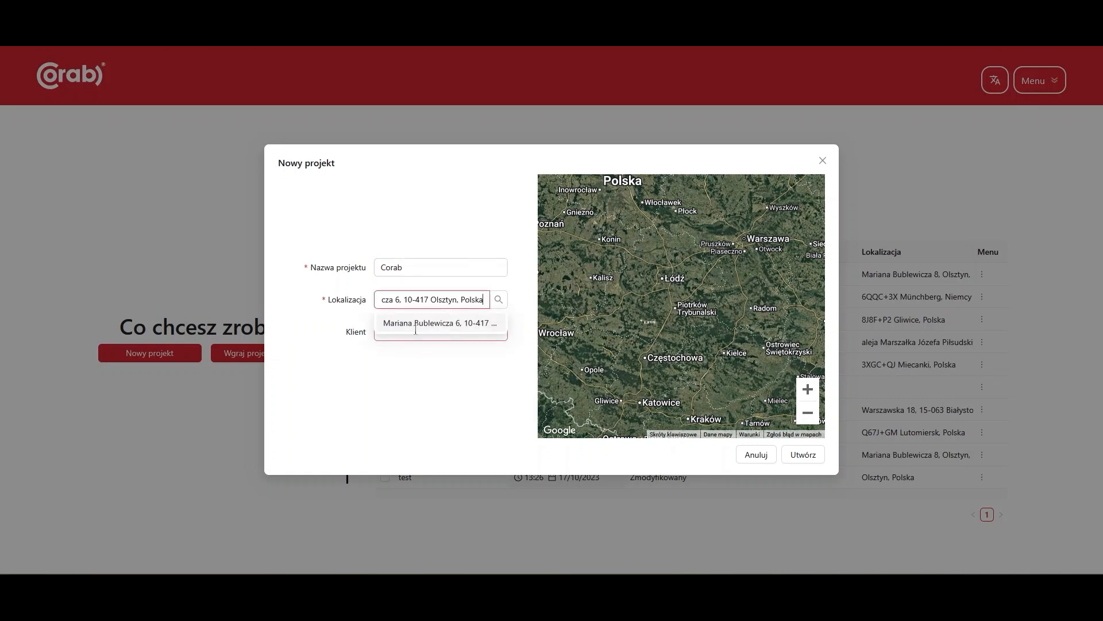
click(415, 330)
click(414, 334)
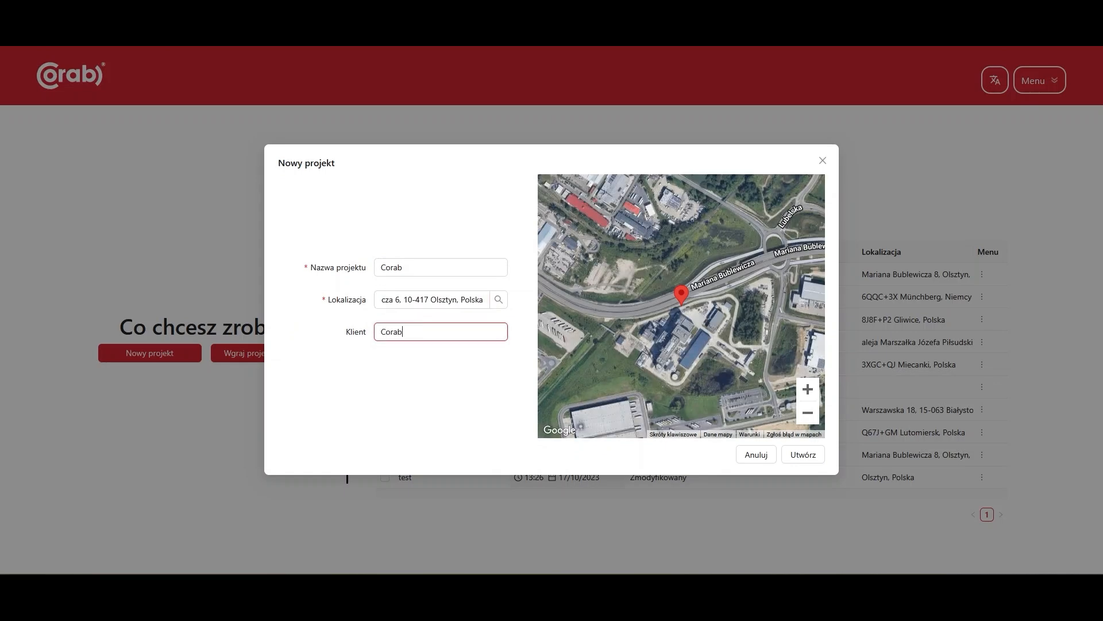
click(798, 458)
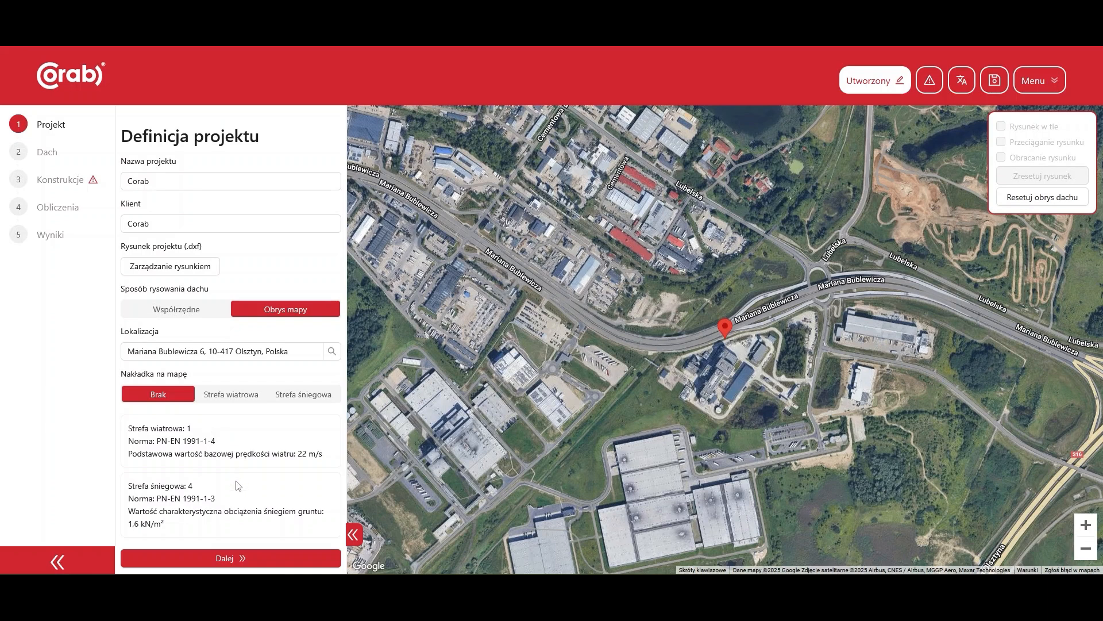
- Examine the wind zone and snow zone overlays on the map, then set the map overlay back to Brak
click(233, 394)
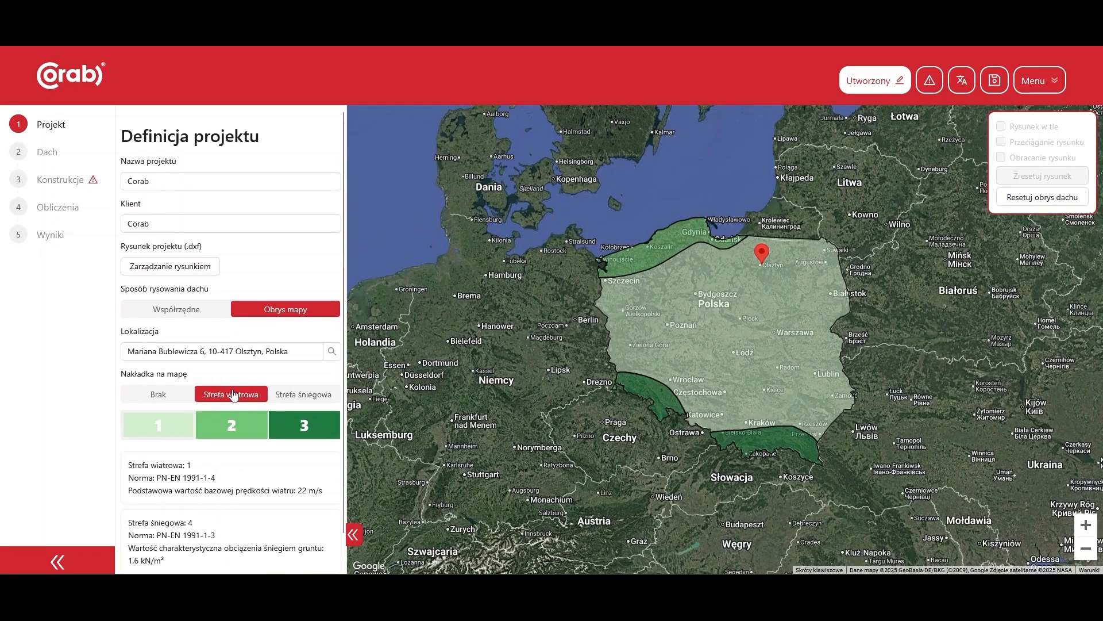
scroll(255, 467, down, 1)
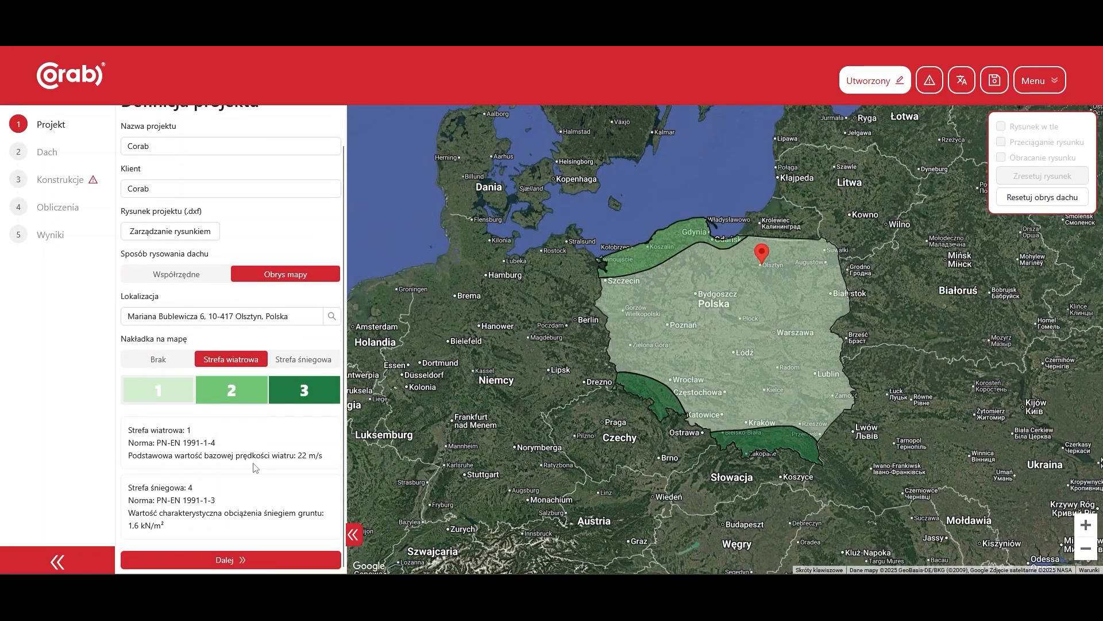
click(290, 362)
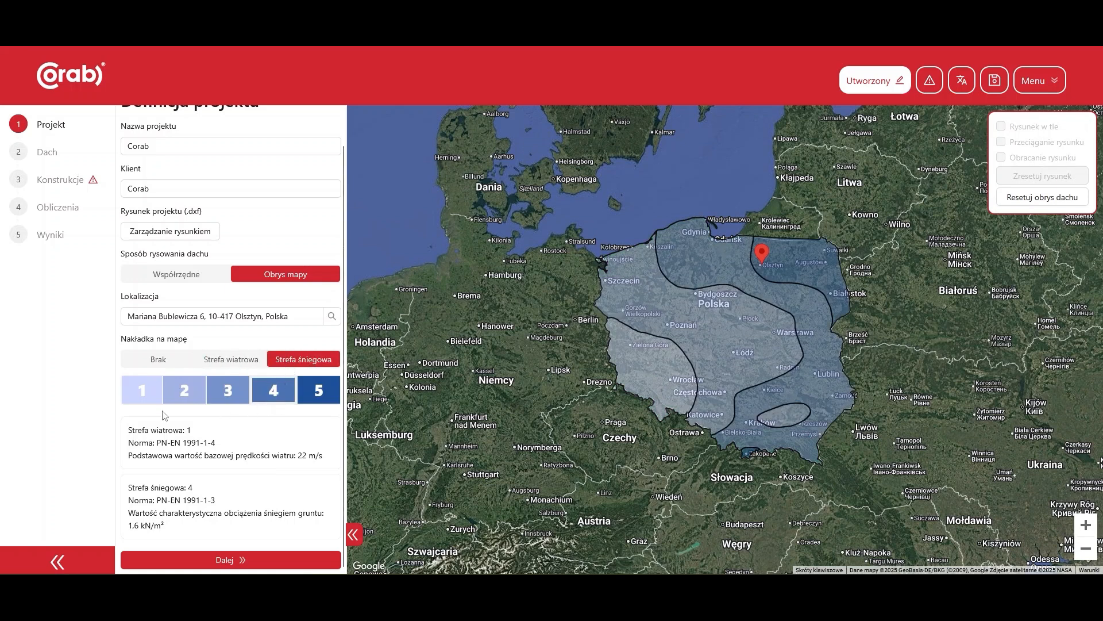
click(158, 359)
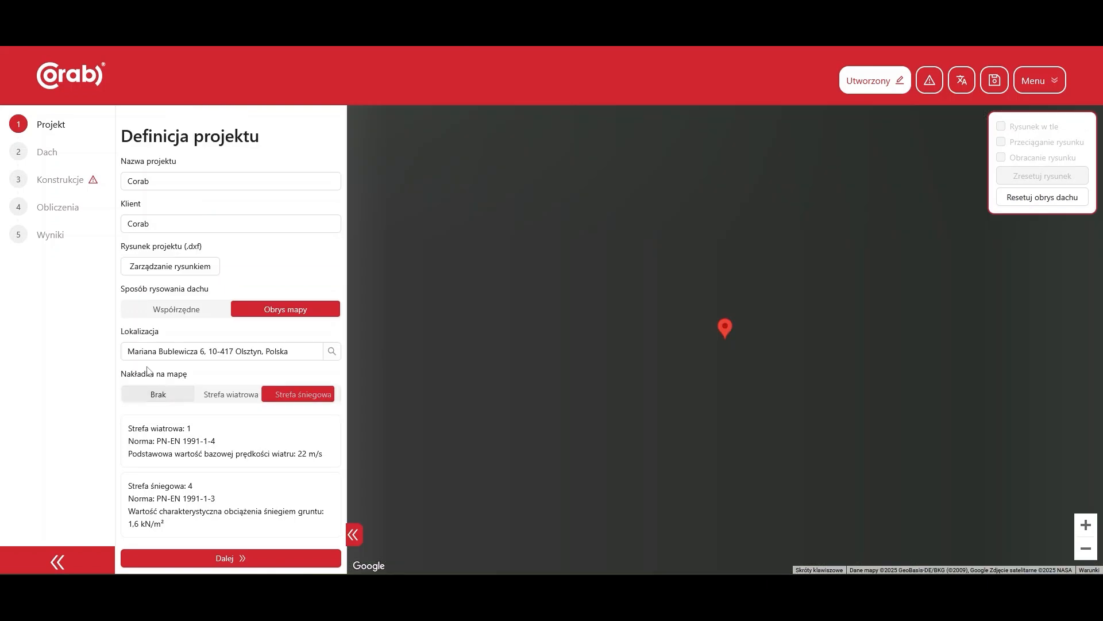
- Proceed to the roof definition and outline the large hall's rectangular roof on the map through its four corners
click(230, 557)
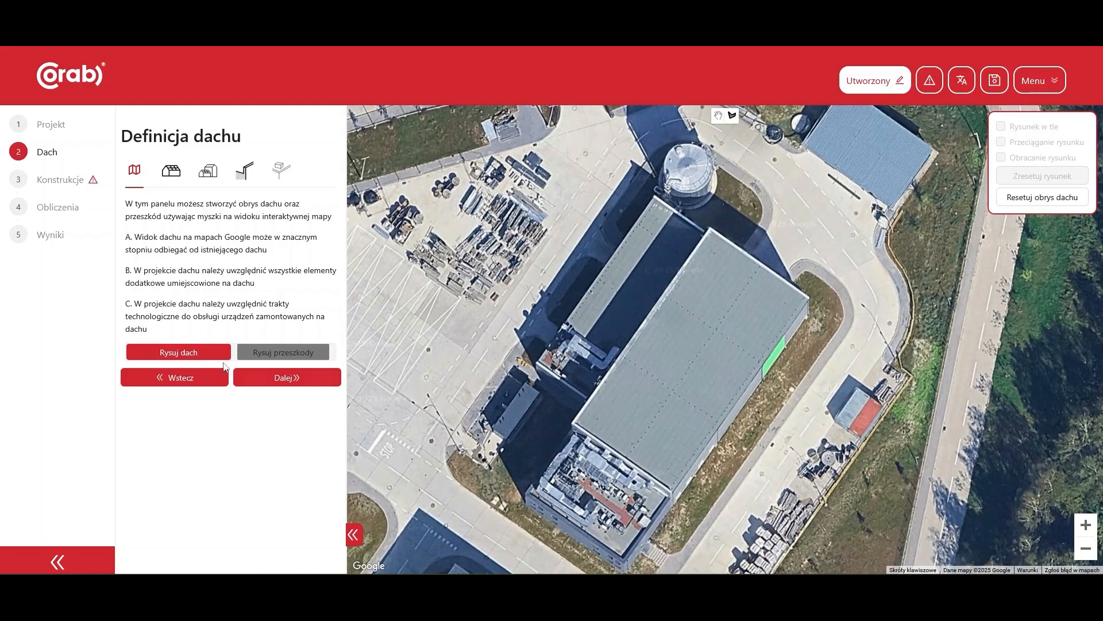
click(572, 421)
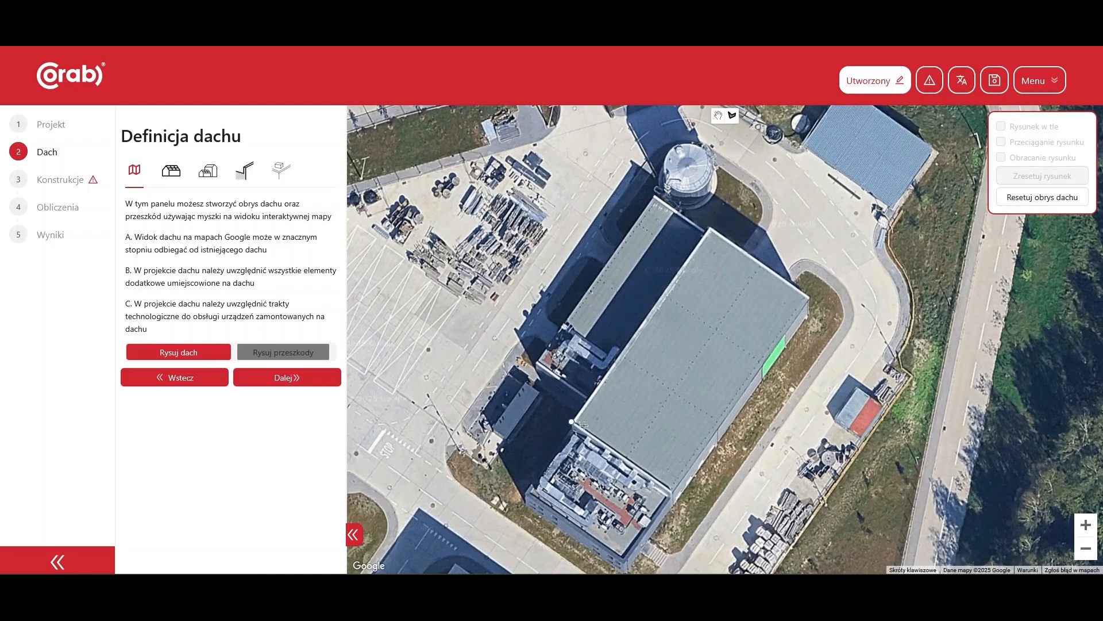
click(671, 493)
click(809, 297)
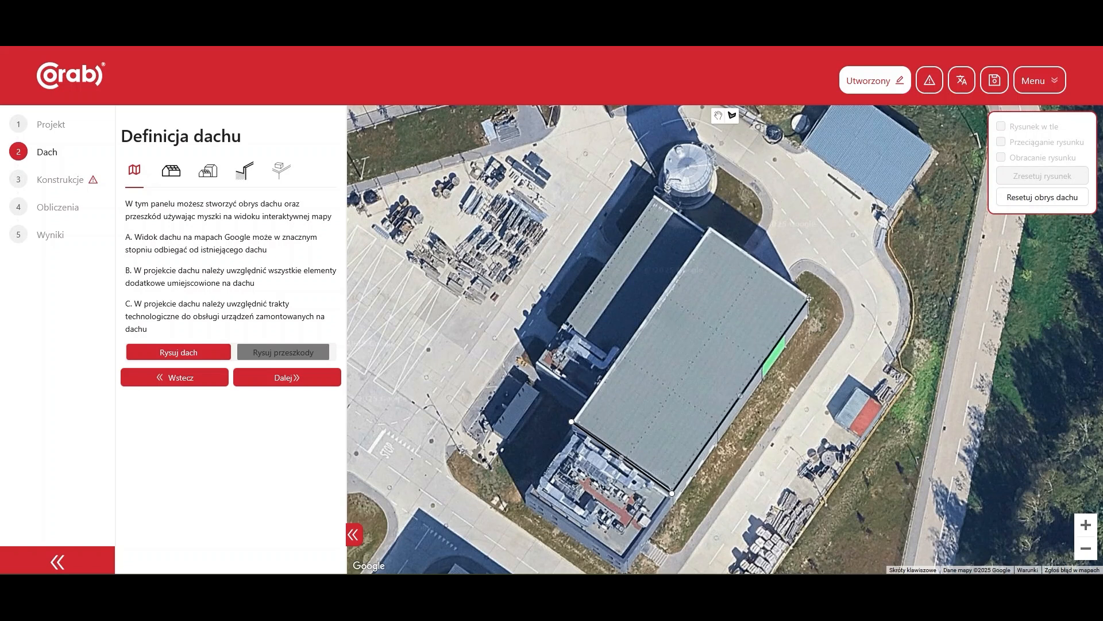
click(709, 226)
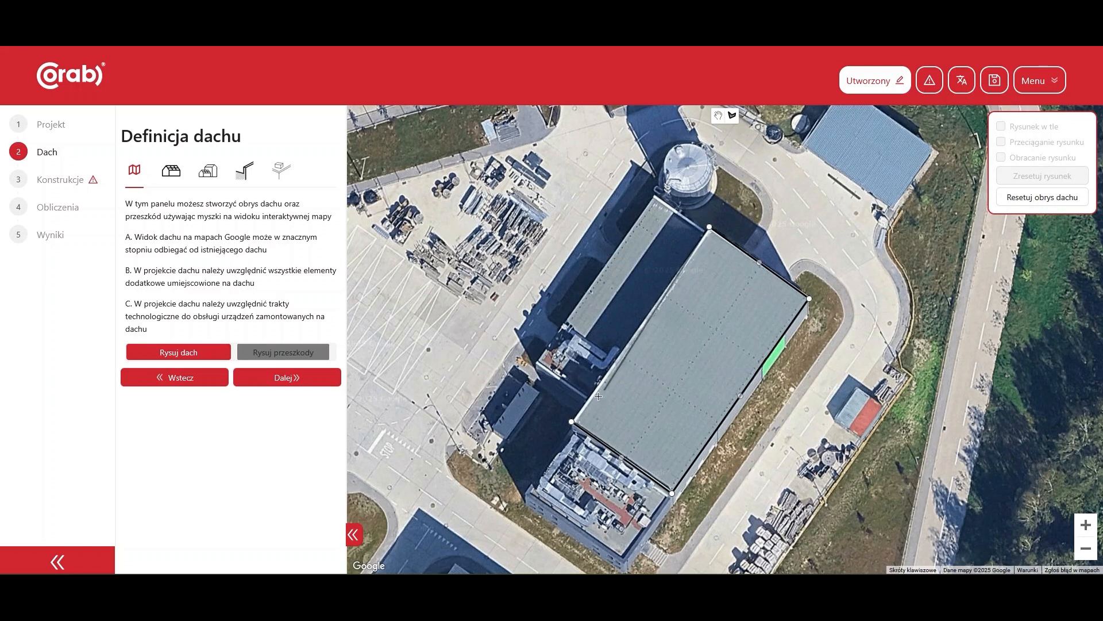
click(572, 421)
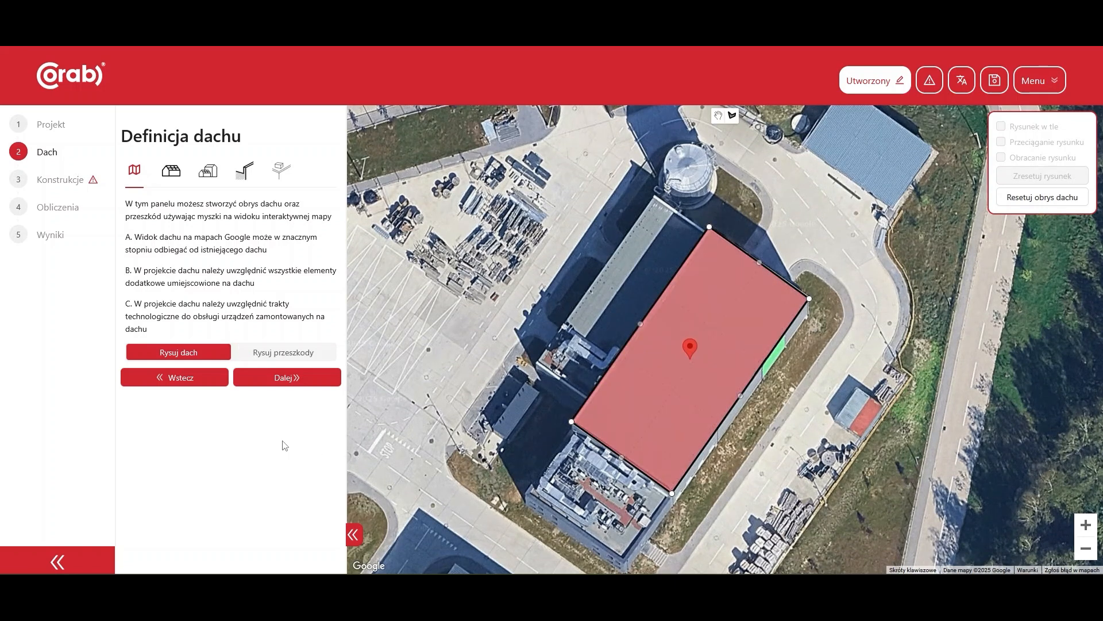
- Proceed to the roof parameters, show the background map behind the plan, and set the roof height to 12 m
click(304, 377)
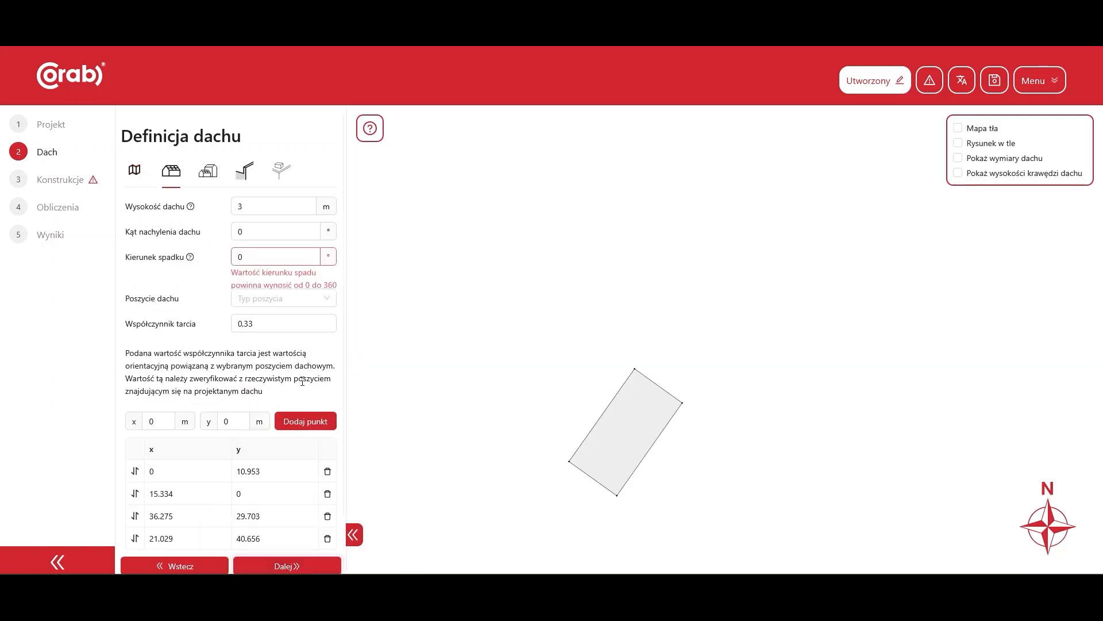
click(958, 128)
click(242, 208)
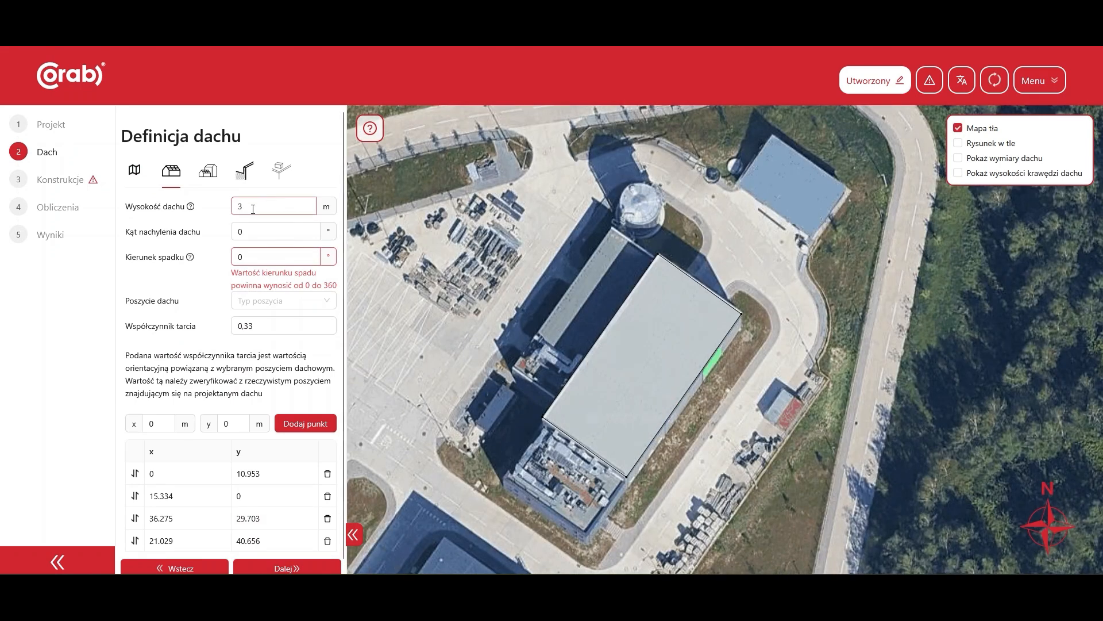
key(BackSpace)
text(12)
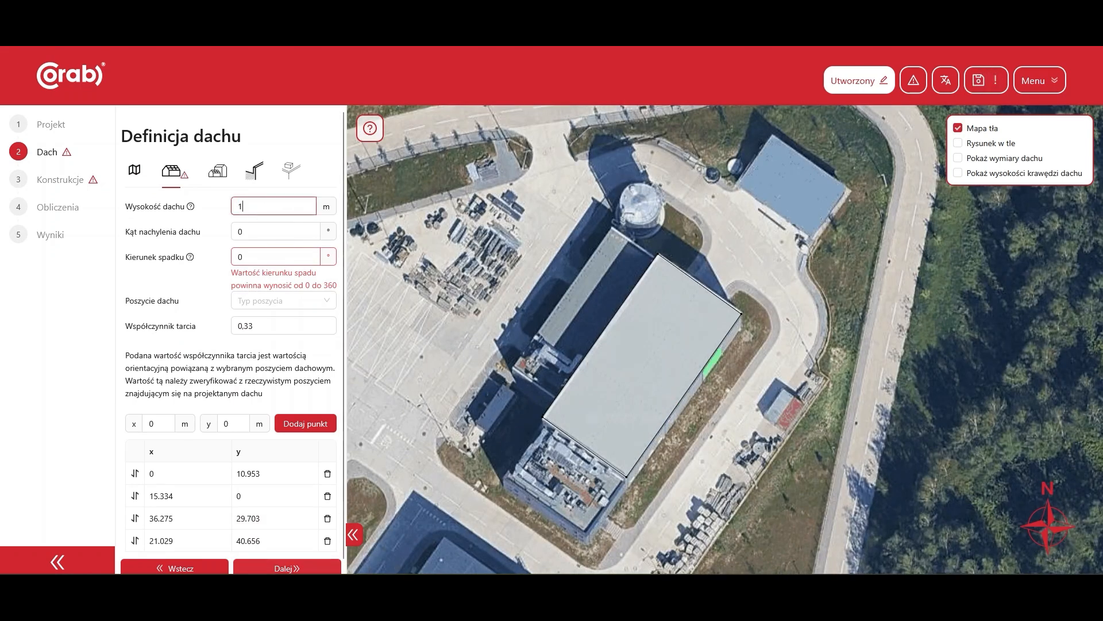
- Set the roof's slope angle to 1° and its fall direction to 136°
click(254, 231)
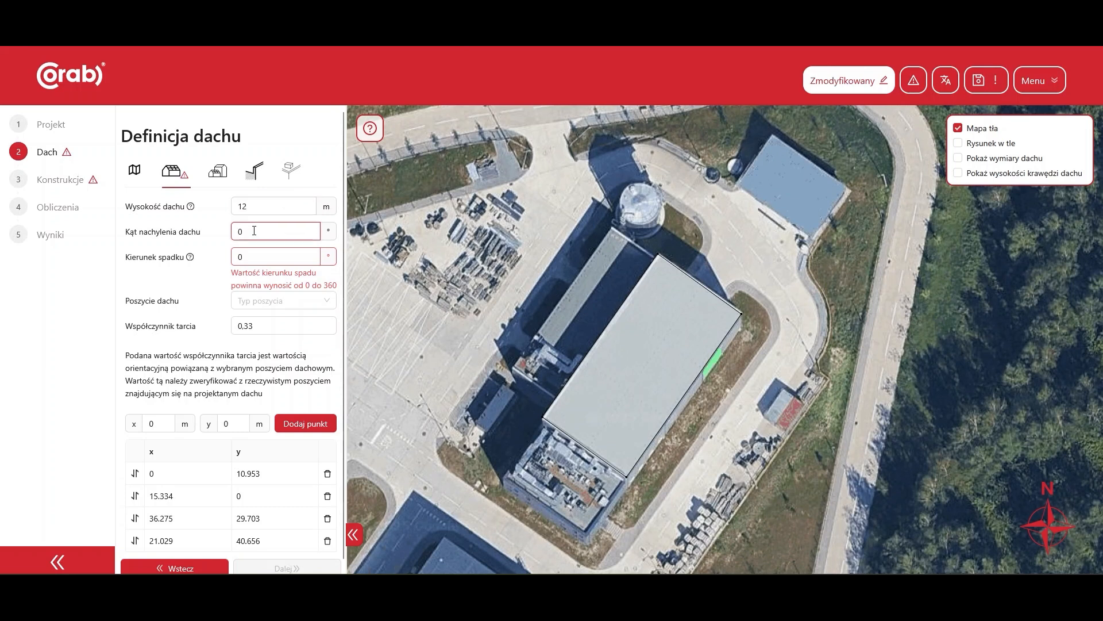
key(BackSpace)
text(1)
click(294, 257)
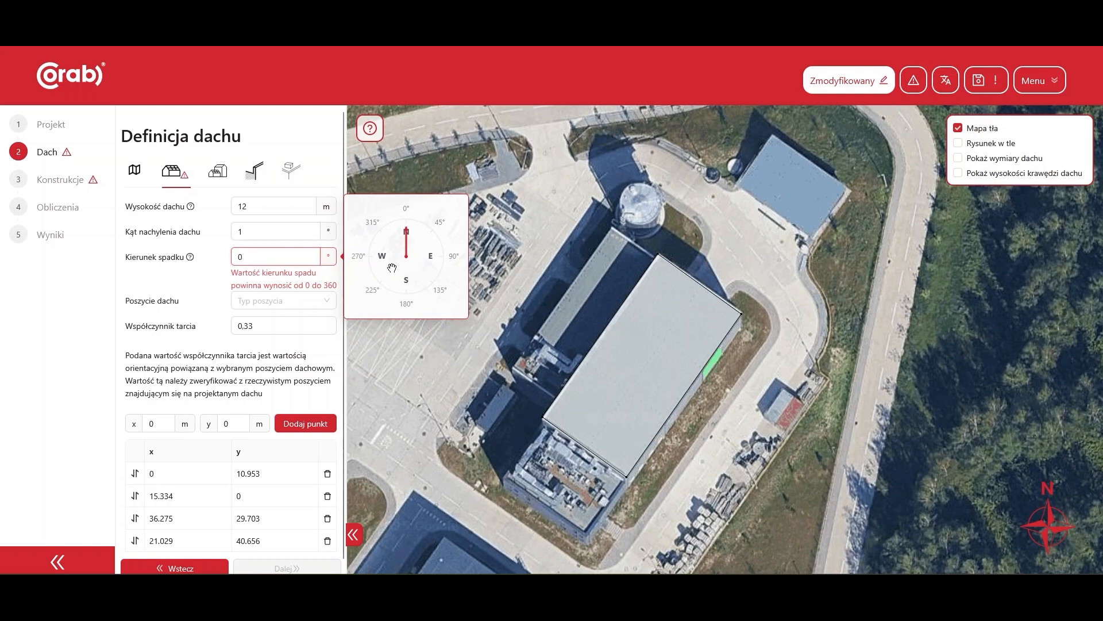
click(435, 284)
- Try the Poszycie stalowe and Papa coverings and settle on Dach membranowy as the roof covering
click(246, 286)
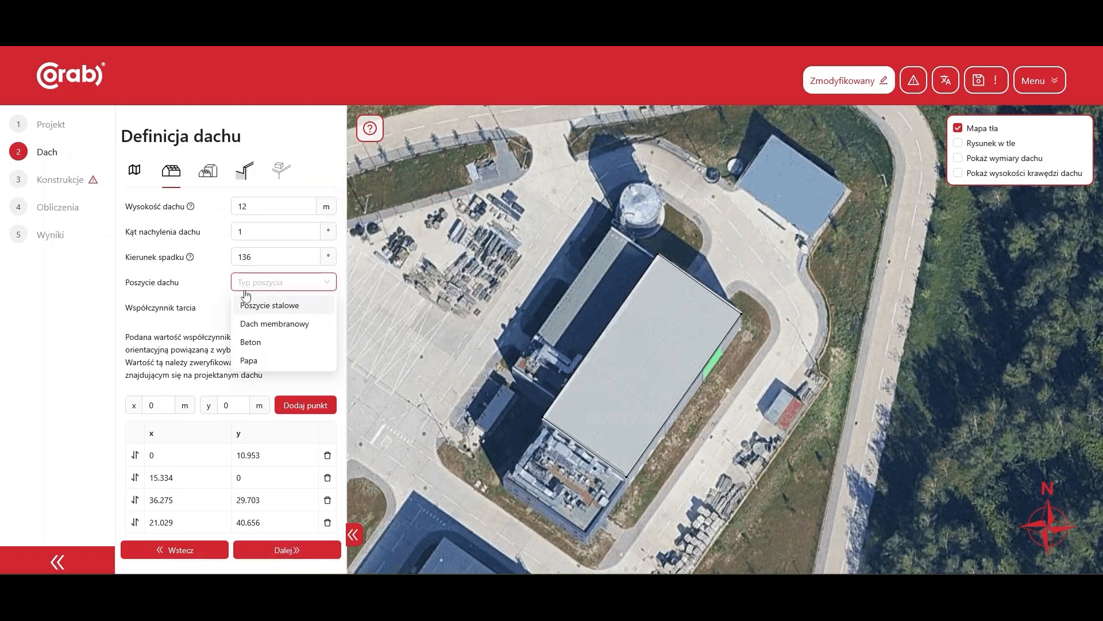
click(255, 327)
click(244, 283)
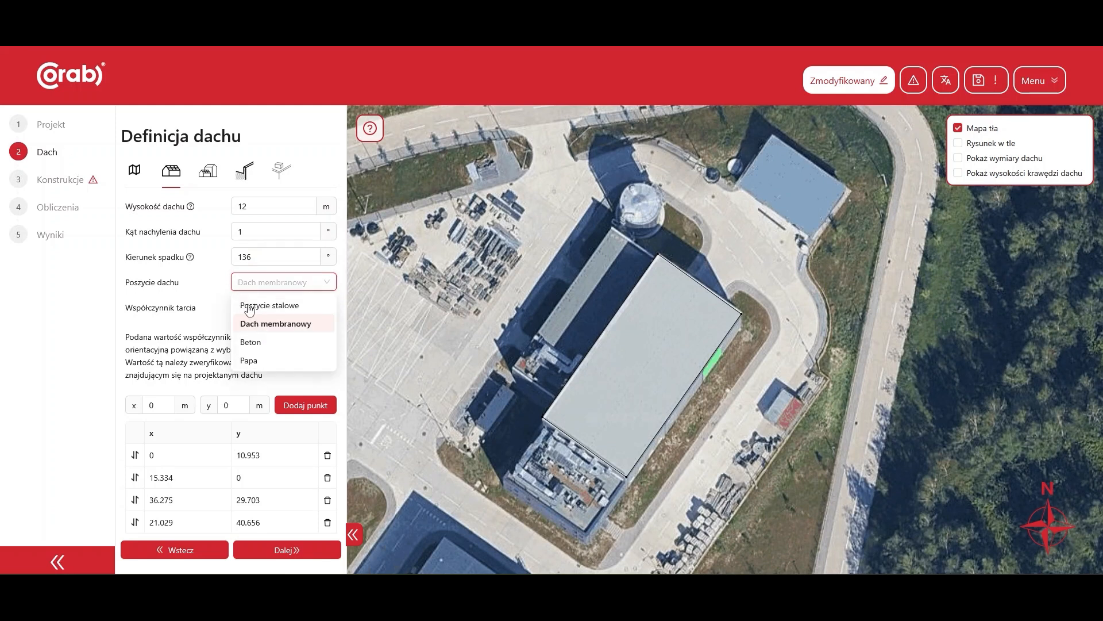
click(249, 308)
click(242, 282)
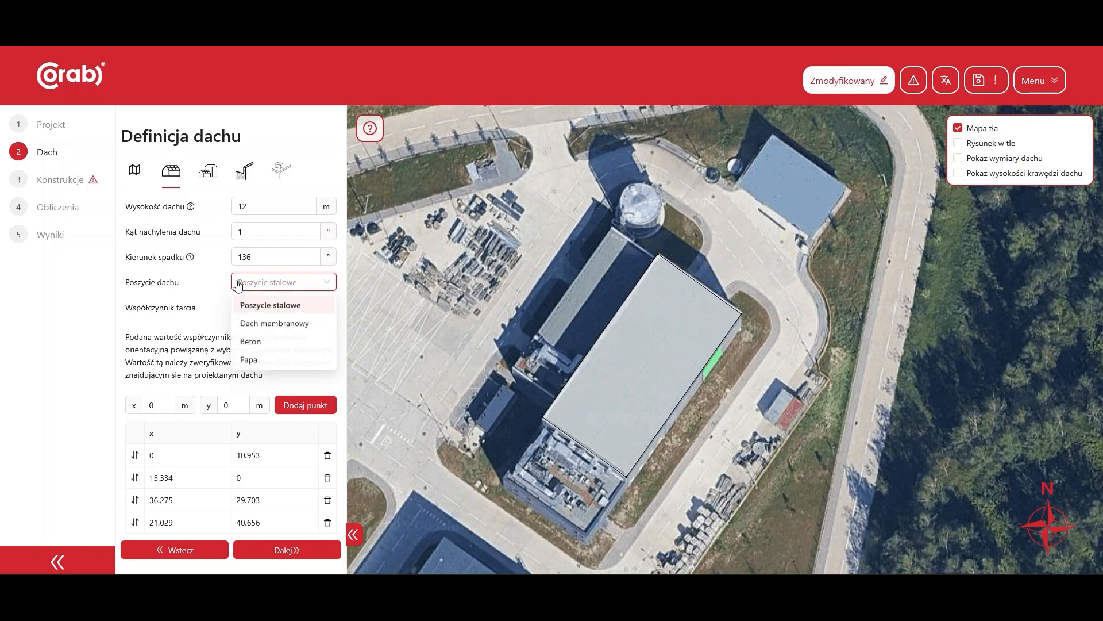
click(249, 356)
click(246, 281)
click(251, 324)
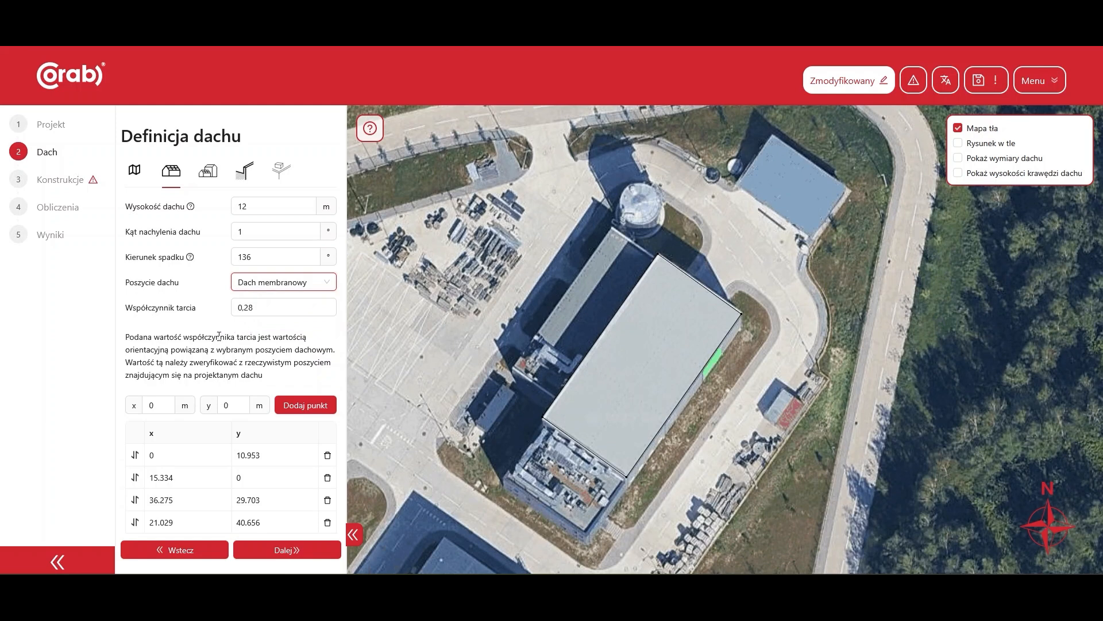
- Skip the neighbouring roofs and configure a uniform parapet (Attyka jednolita) of 0,5 around the roof
click(263, 555)
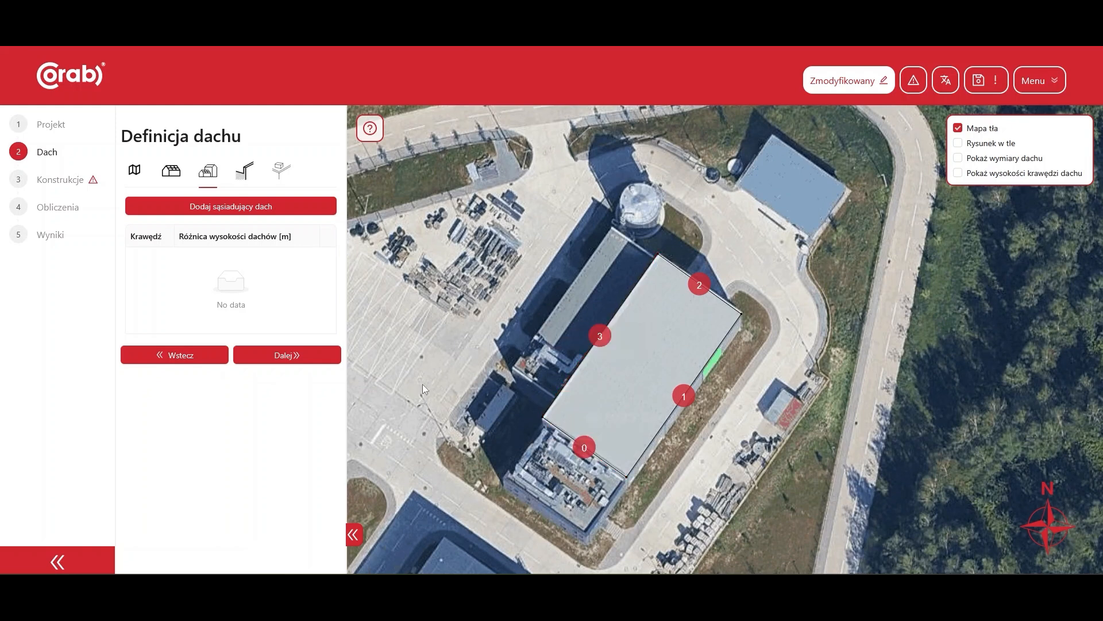
click(318, 360)
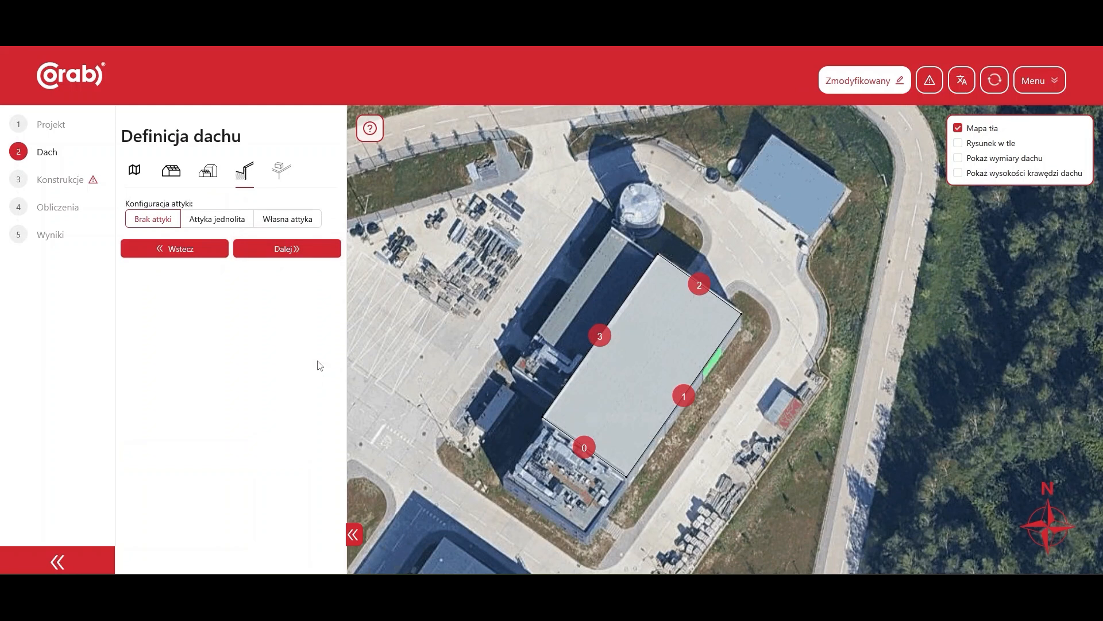
click(198, 226)
double_click(266, 247)
text(0,5)
click(285, 305)
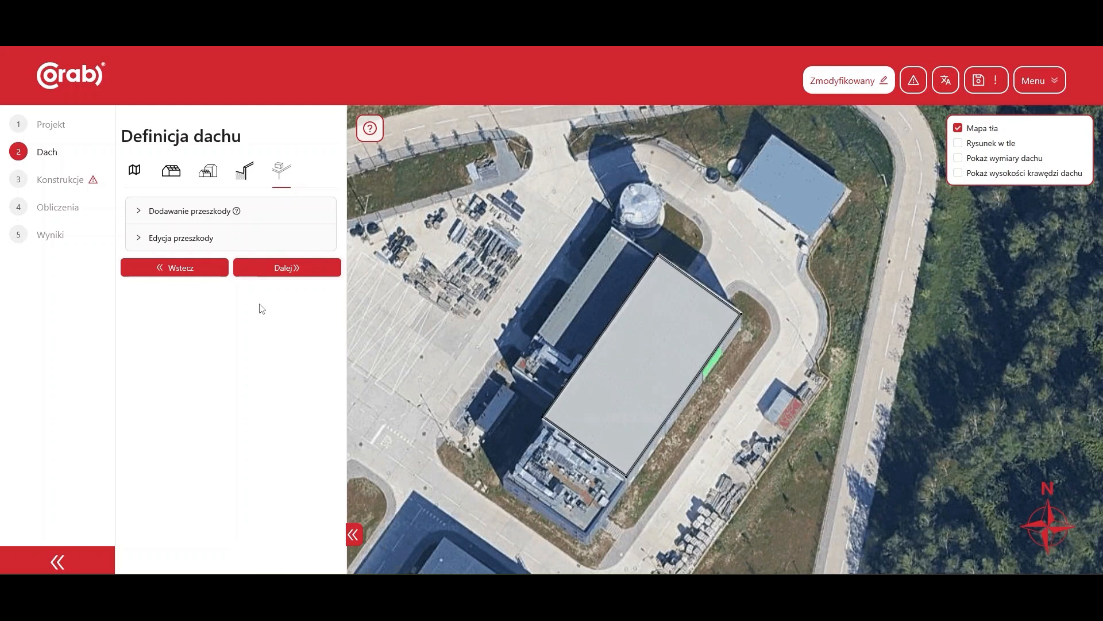
- Define a rectangular roof obstacle 1 m wide and 1 m long
scroll(764, 418, up, 1)
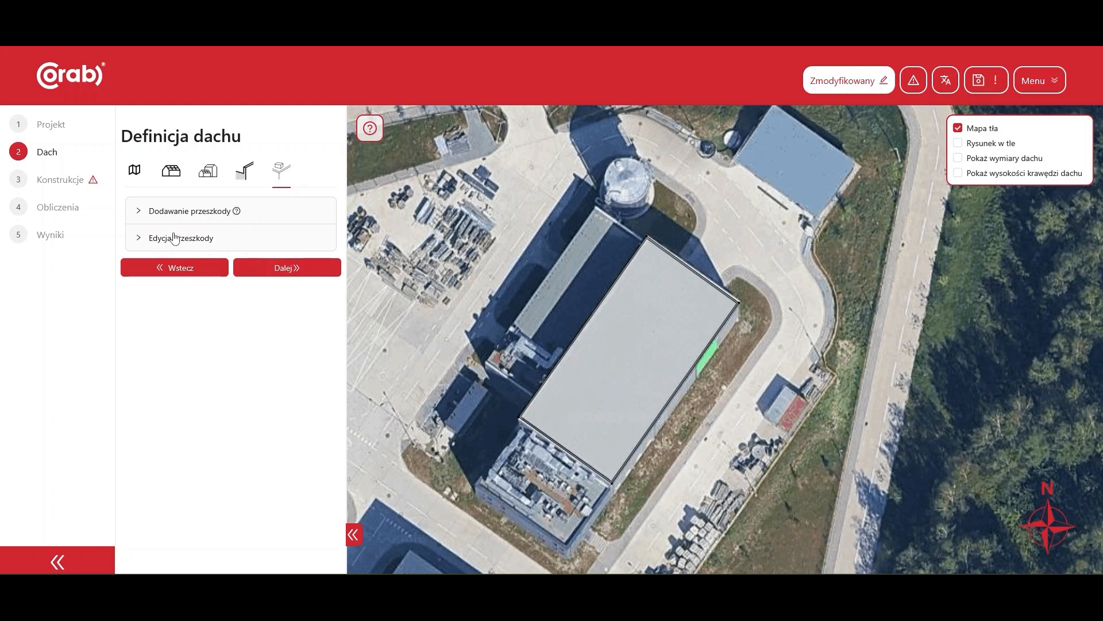
click(160, 211)
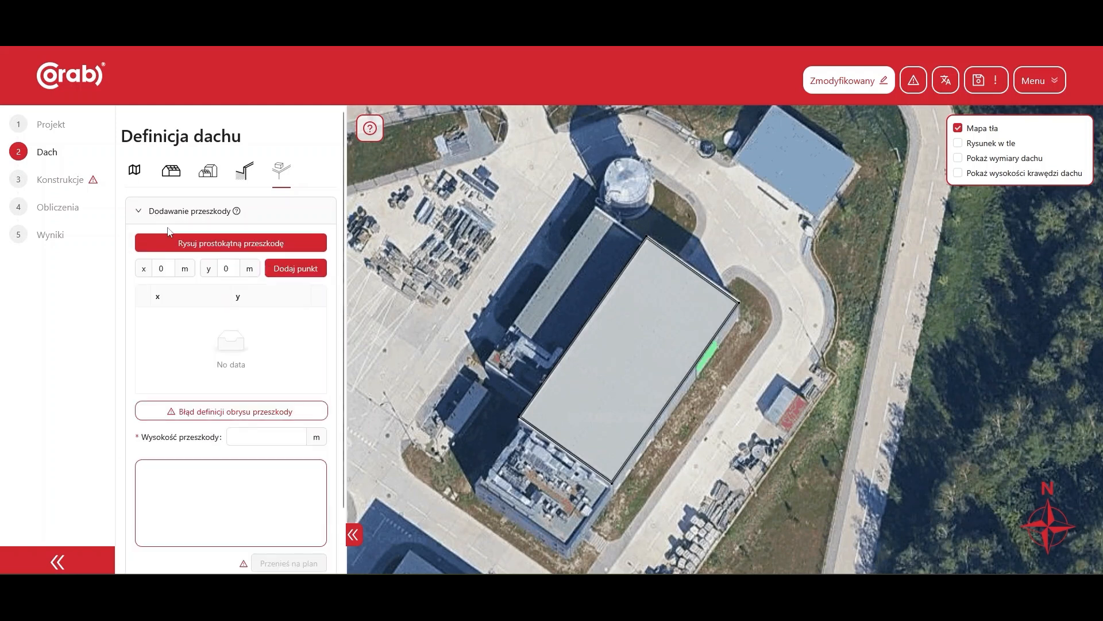
click(176, 242)
click(540, 160)
text(1)
click(539, 186)
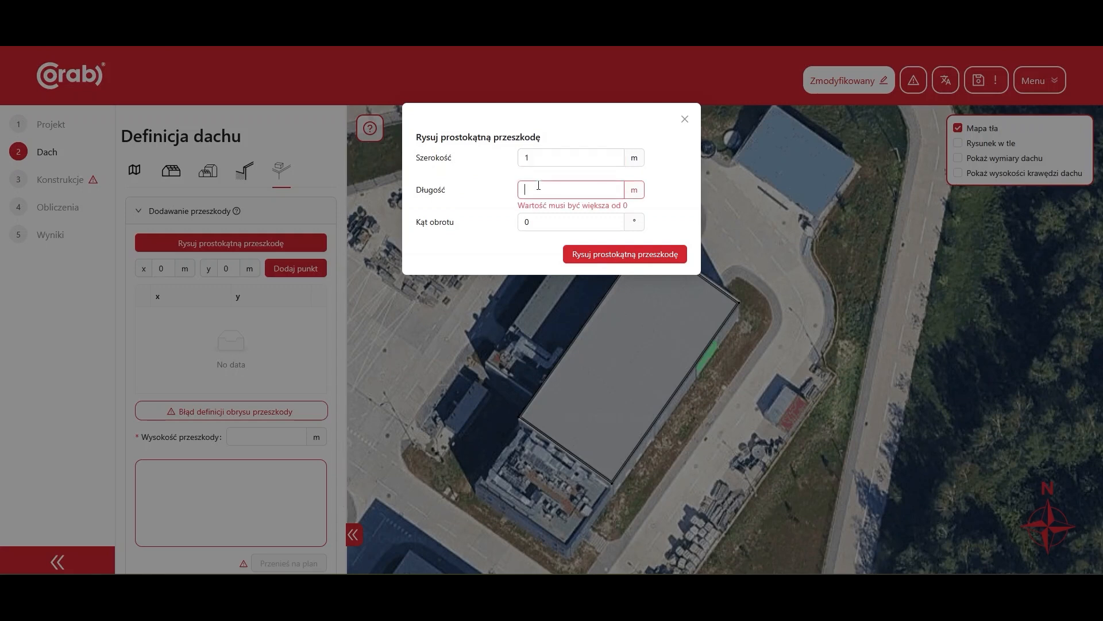
text(1)
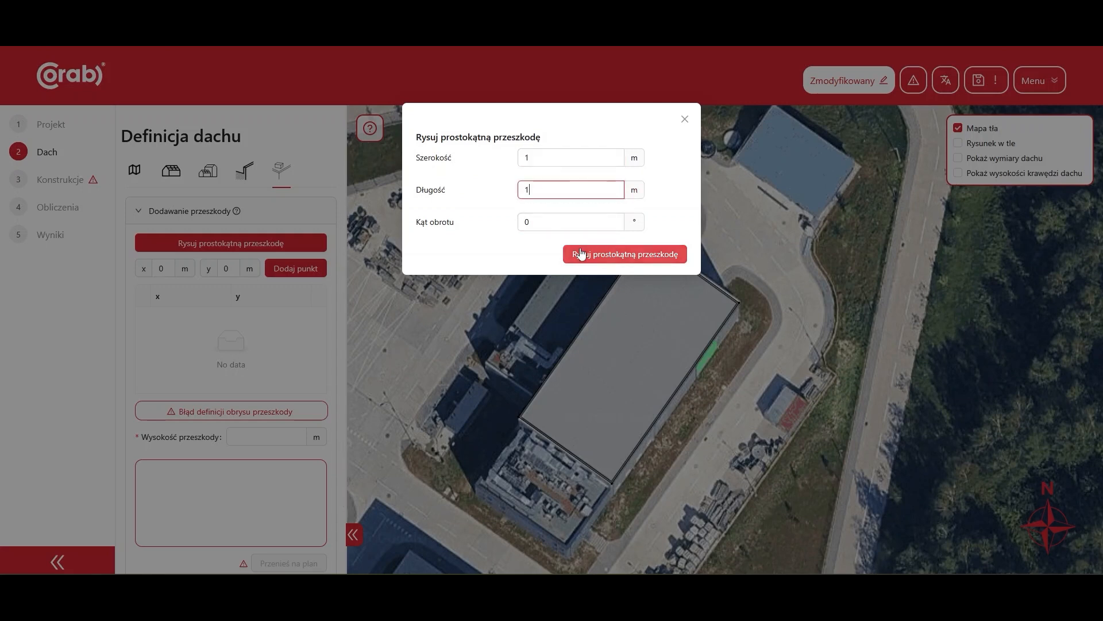
click(581, 253)
- Set the obstacle's height to 1 m, transfer it to the plan, and move it onto the roof's middle
click(273, 410)
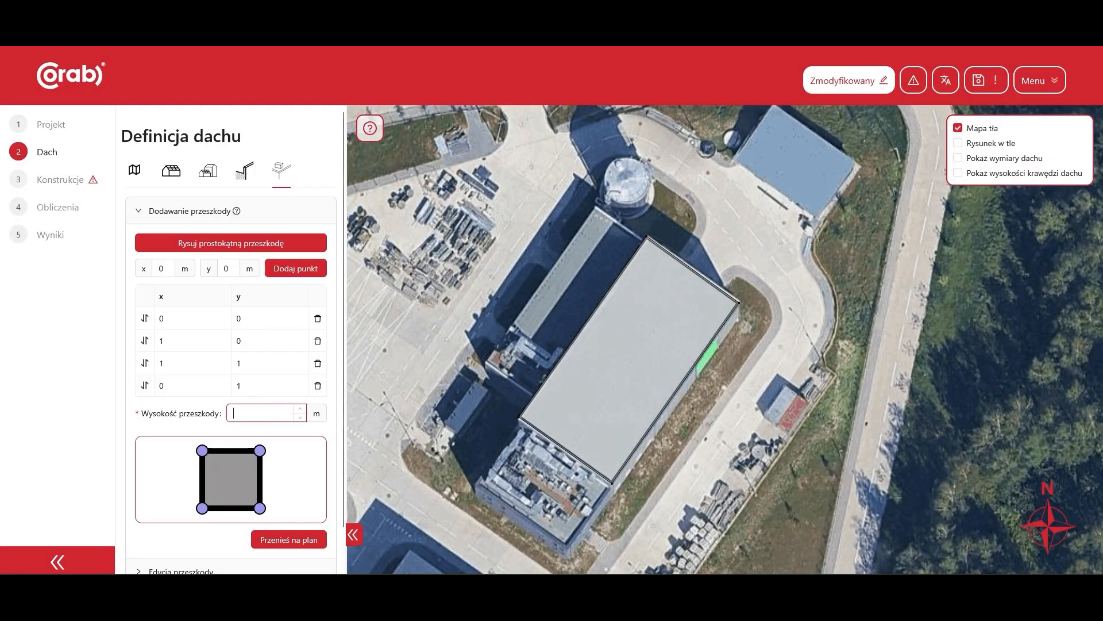
text(1)
click(296, 542)
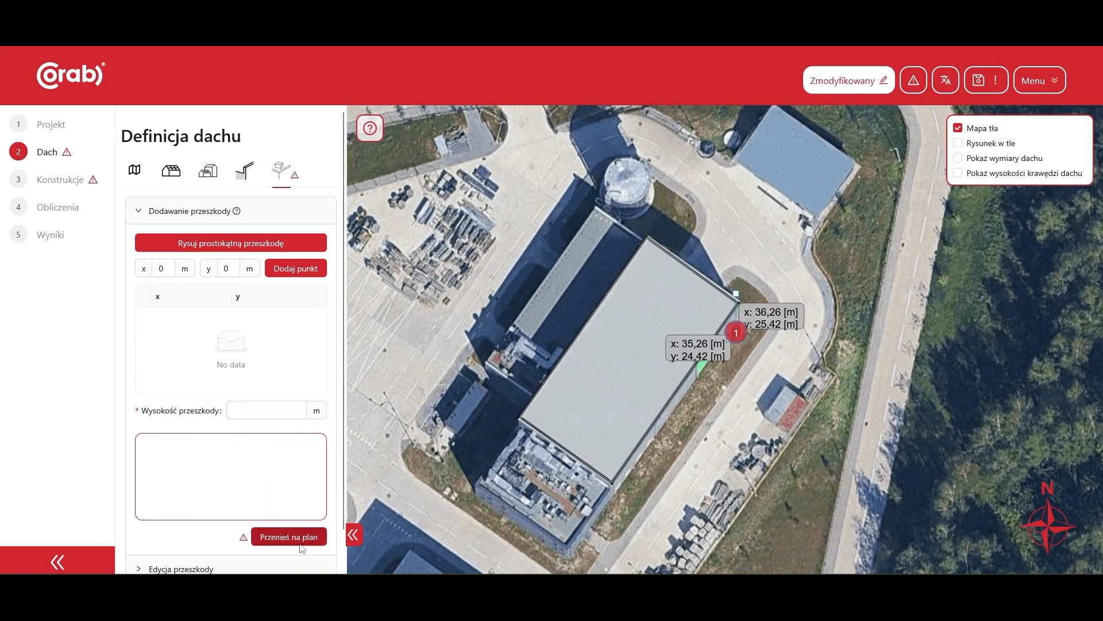
mouse_move(751, 304)
mouse_down()
mouse_move(638, 310)
mouse_move(569, 335)
mouse_up()
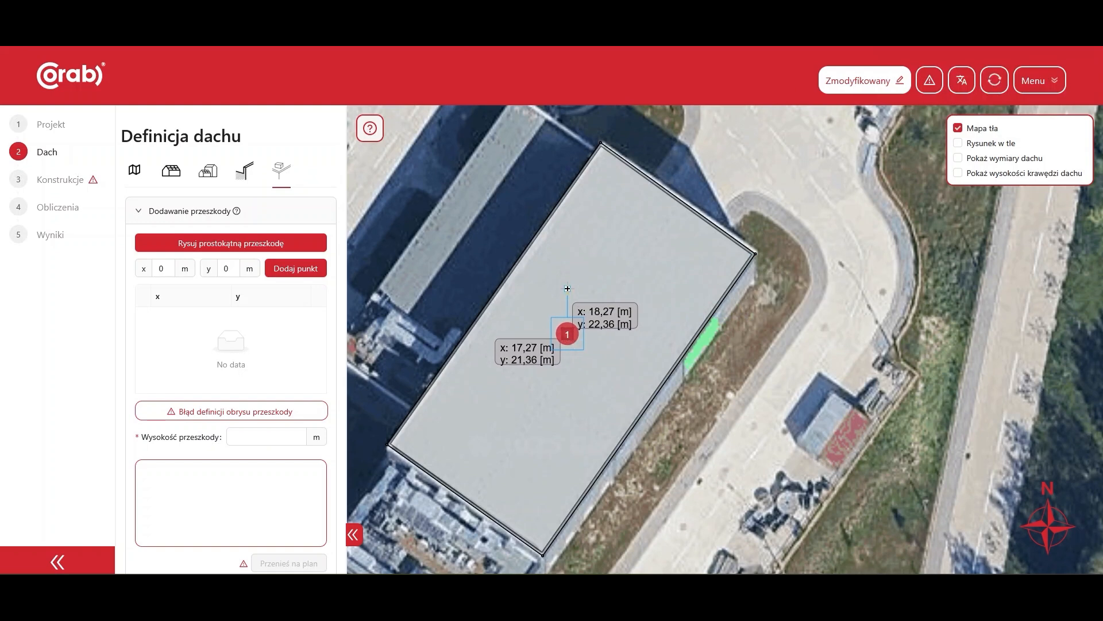
- Rotate and enlarge the obstacle by its corners into a diamond spanning about x 15,16–19,37 m and y 19,96–24,51 m
scroll(571, 333, up, 5)
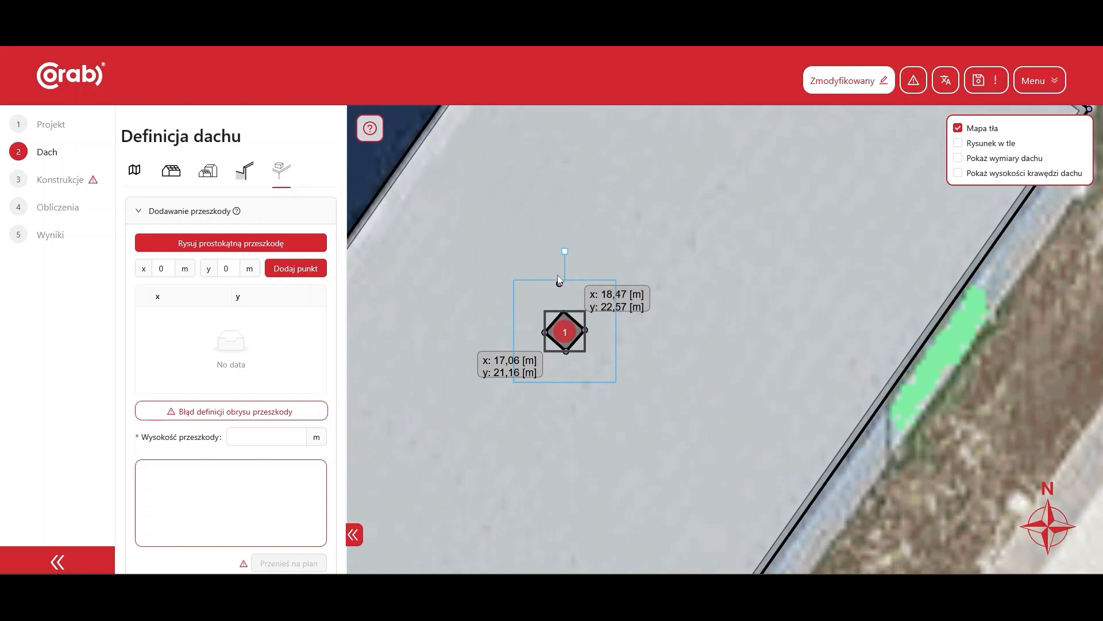
drag(563, 311, 559, 256)
drag(530, 332, 492, 333)
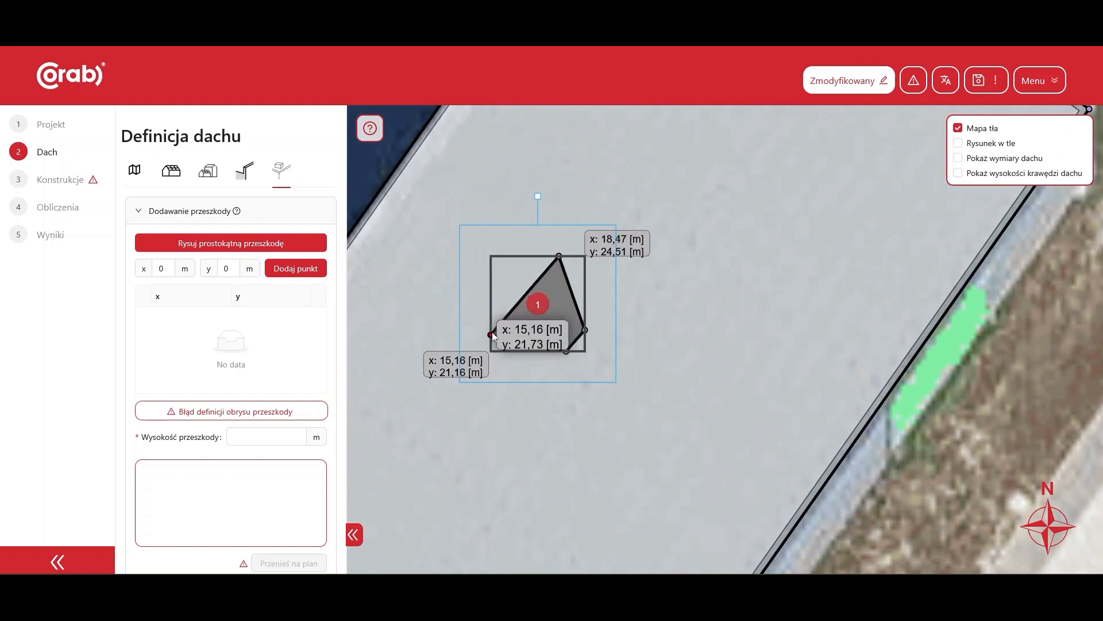
drag(603, 306, 612, 307)
drag(566, 351, 542, 385)
scroll(545, 385, down, 4)
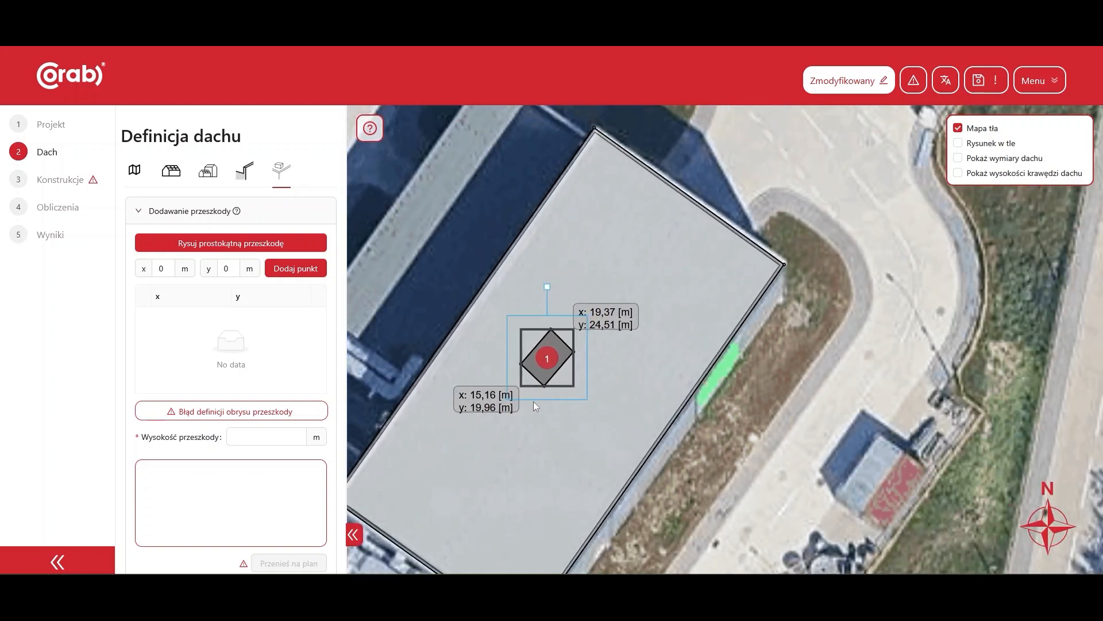
drag(549, 442, 603, 384)
scroll(211, 547, down, 1)
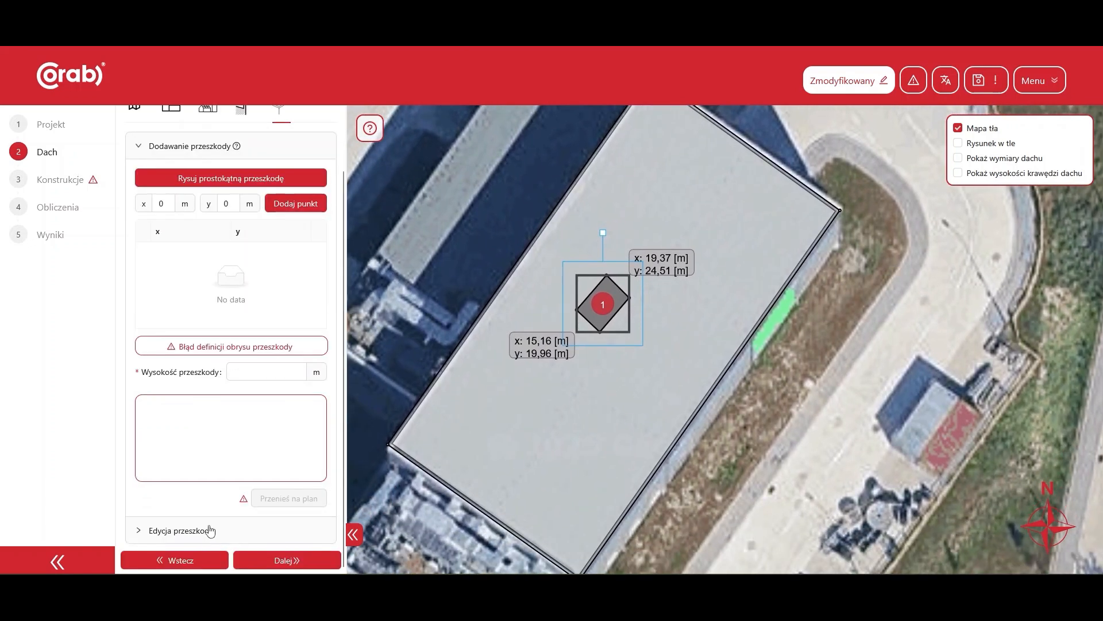
- Delete obstacle number 1 from the roof and proceed to the structure definition
click(210, 530)
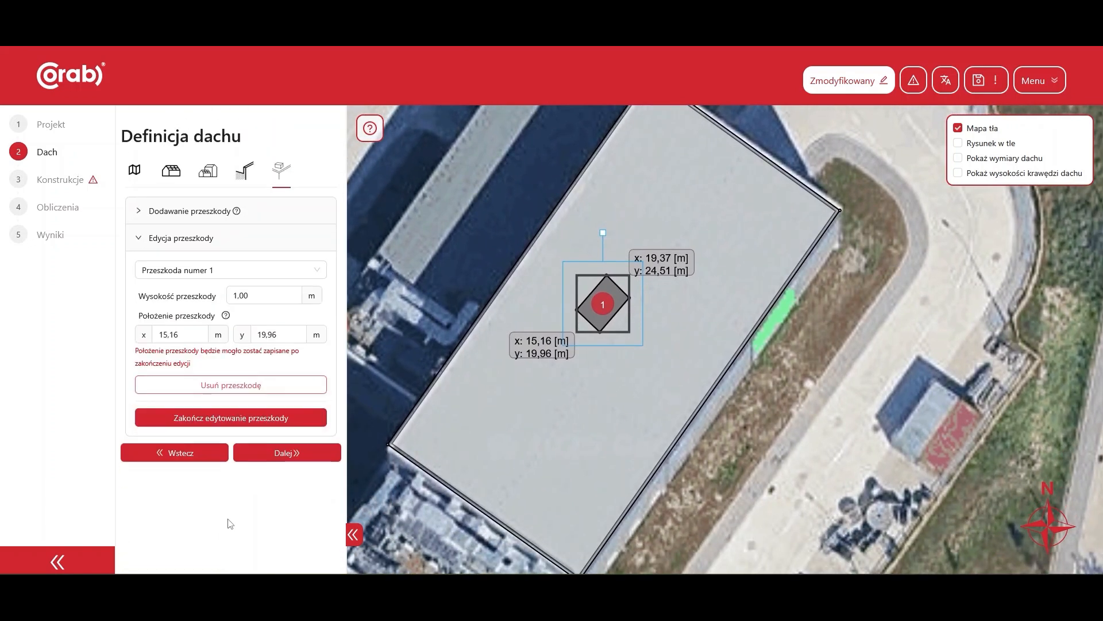
click(277, 281)
click(277, 293)
click(222, 385)
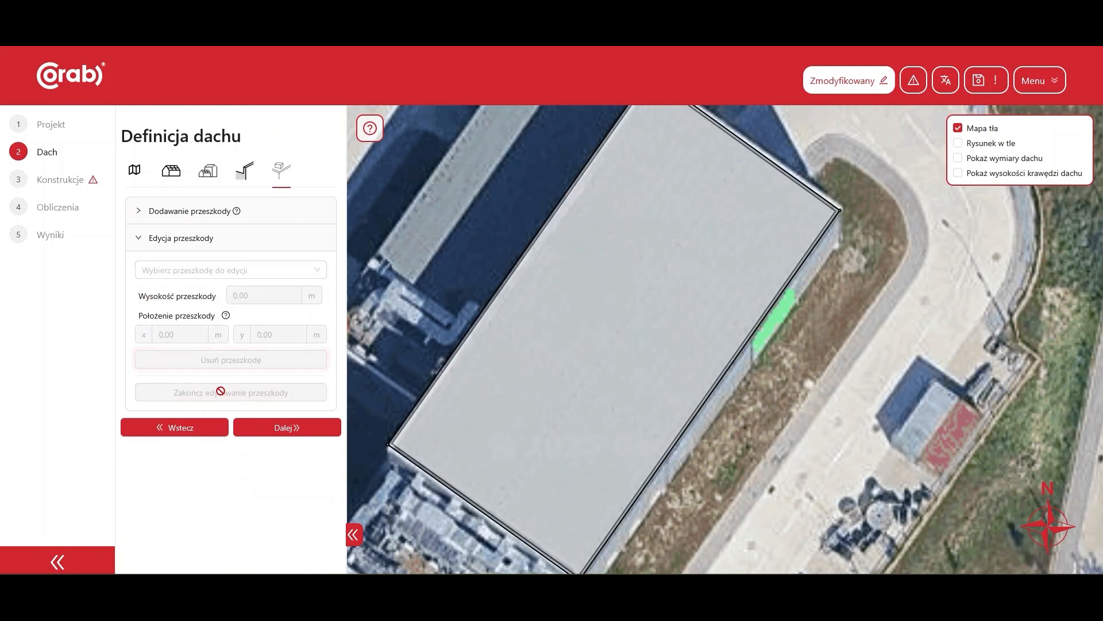
click(255, 435)
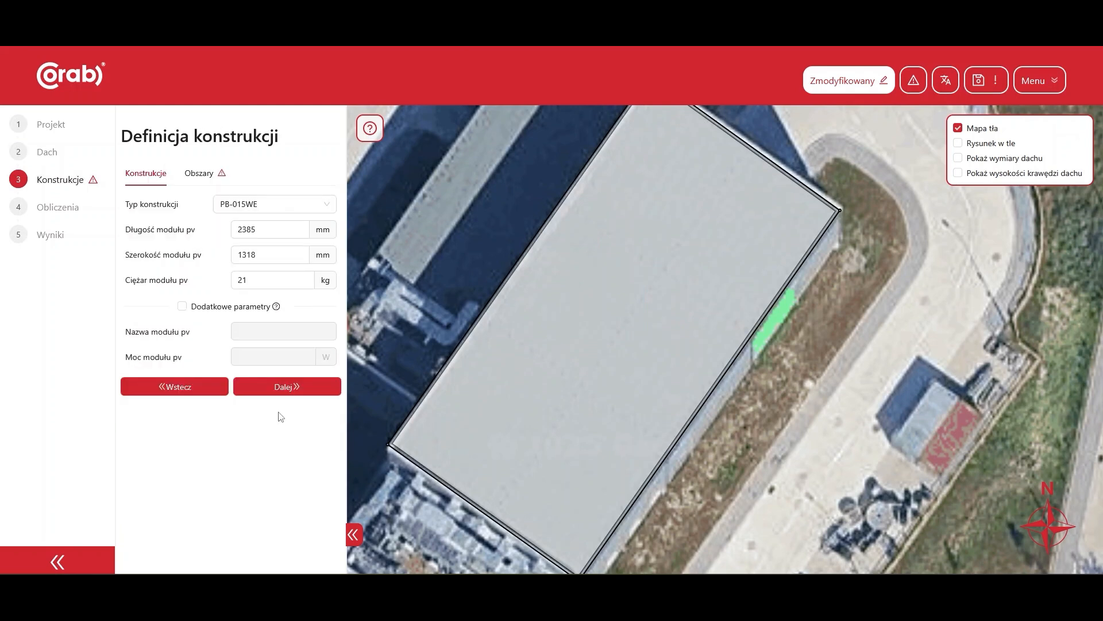
- Choose PB-094 from the ballasted structures as the structure type (Typ konstrukcji)
click(279, 203)
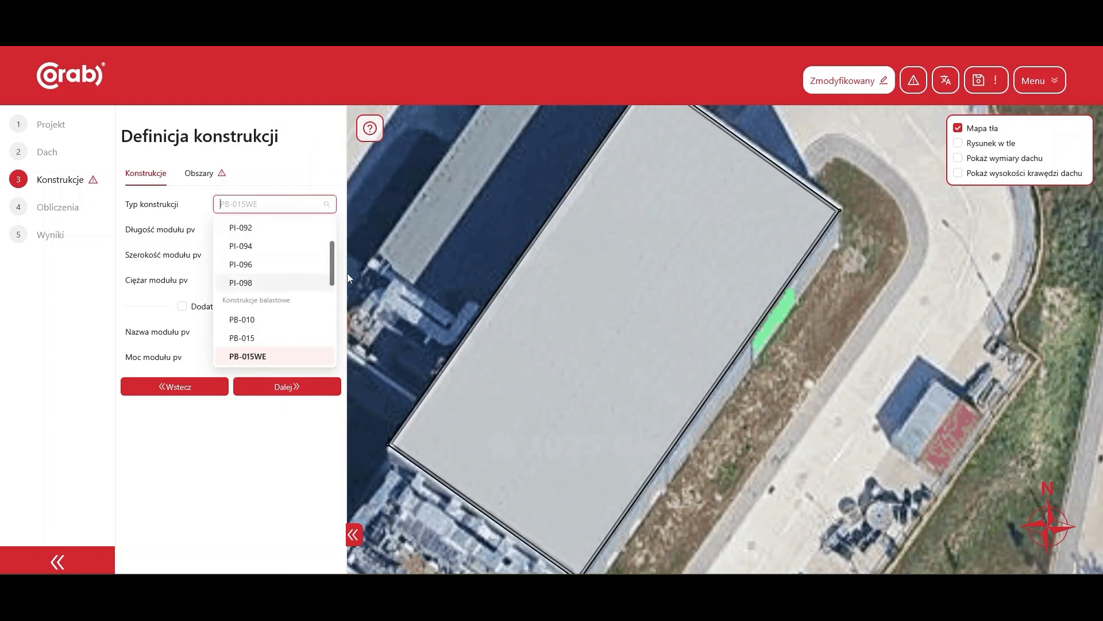
drag(332, 274, 328, 235)
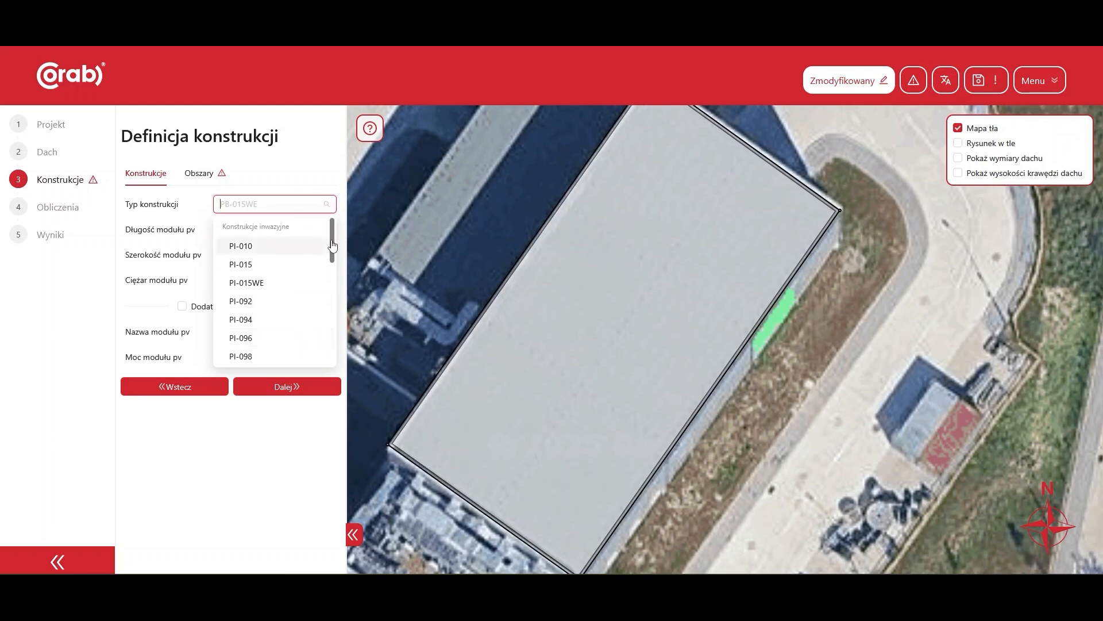
drag(334, 247, 335, 329)
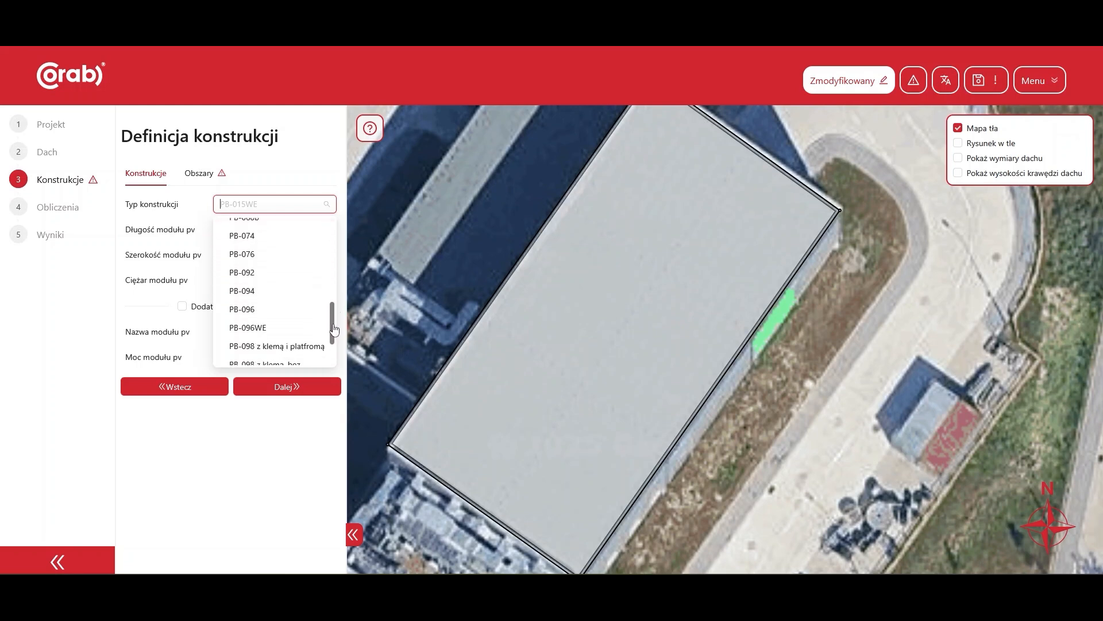
click(284, 296)
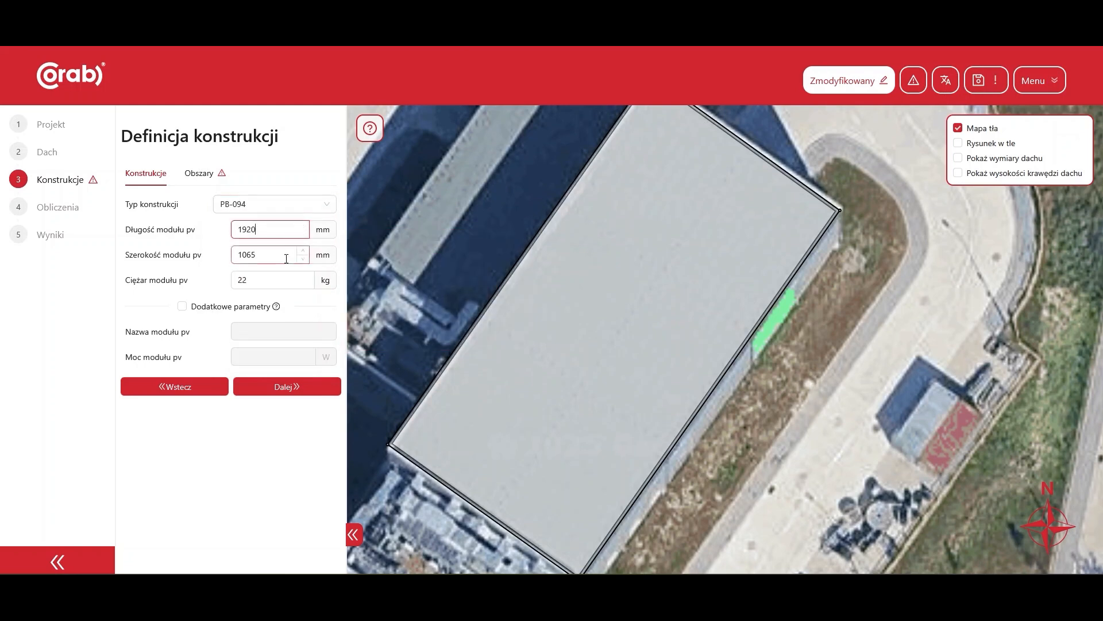
- Set the PV module's length to 1960 mm, width to 1134 mm and weight to 25 kg
key(BackSpace)
key(BackSpace)
text(60)
key(Tab)
text(10)
key(BackSpace)
text(13)
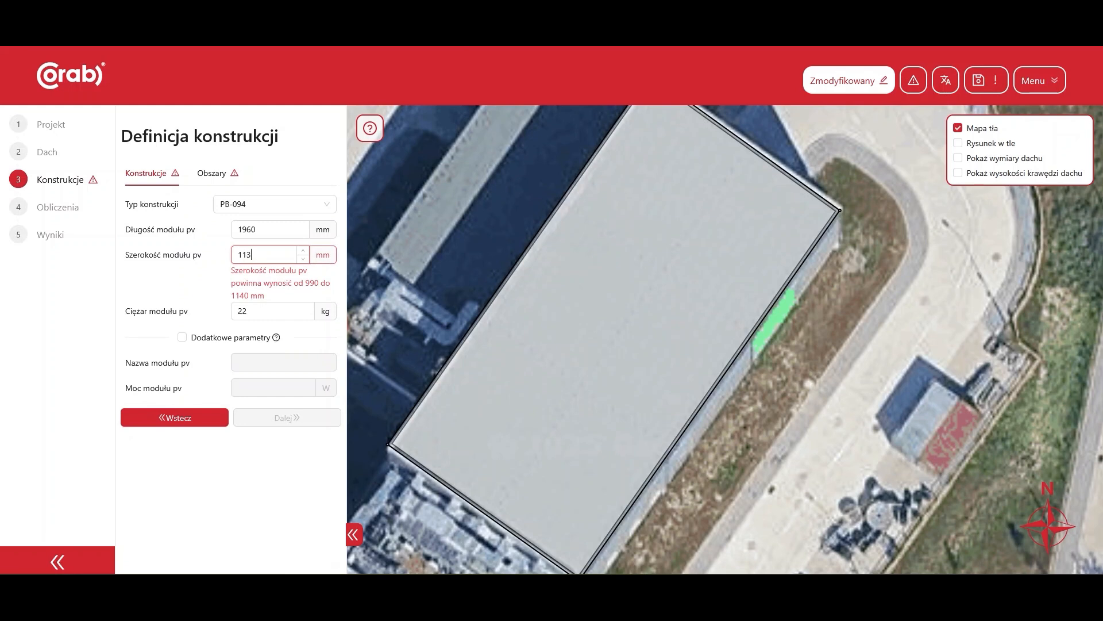
text(4)
click(254, 276)
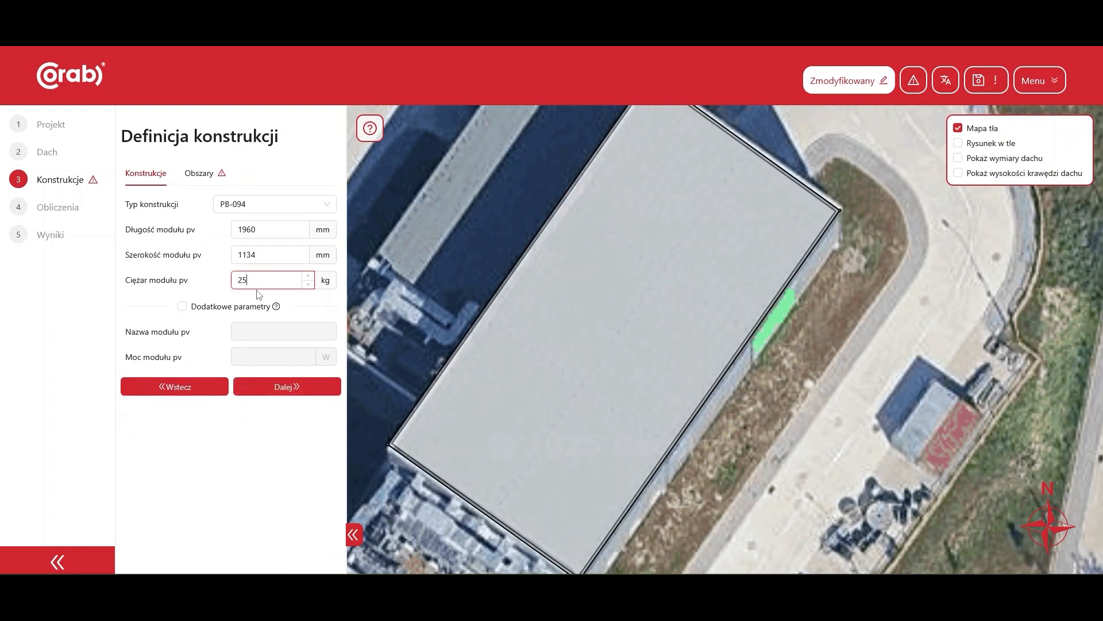
- Interactively draw a module area of three rows with five modules each near the roof's northeastern end, with 1000 mm row spacing
click(276, 388)
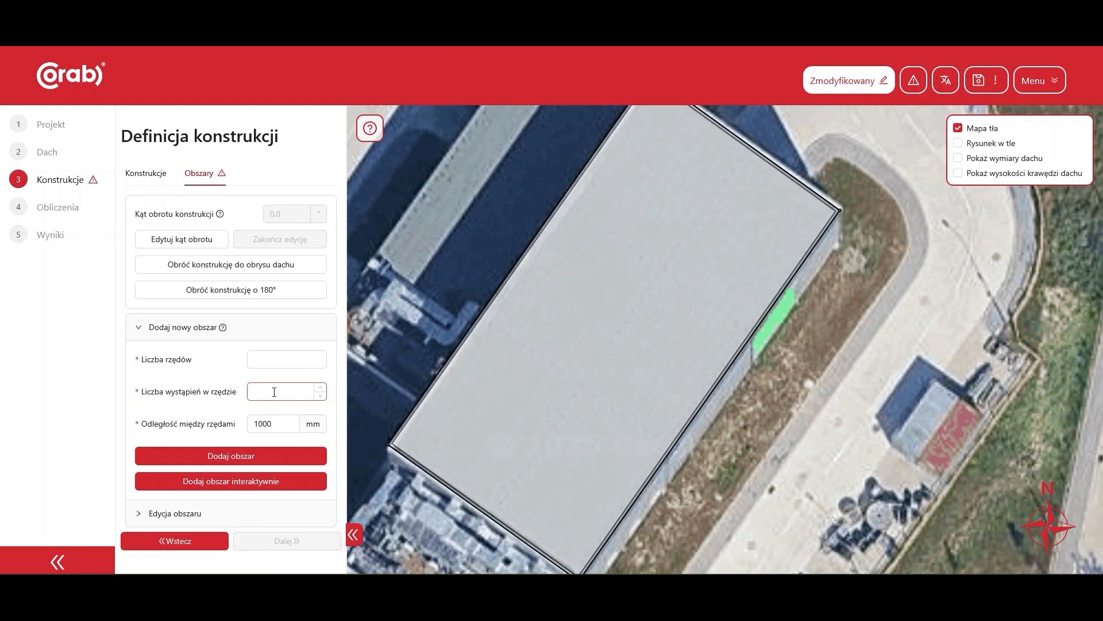
click(265, 481)
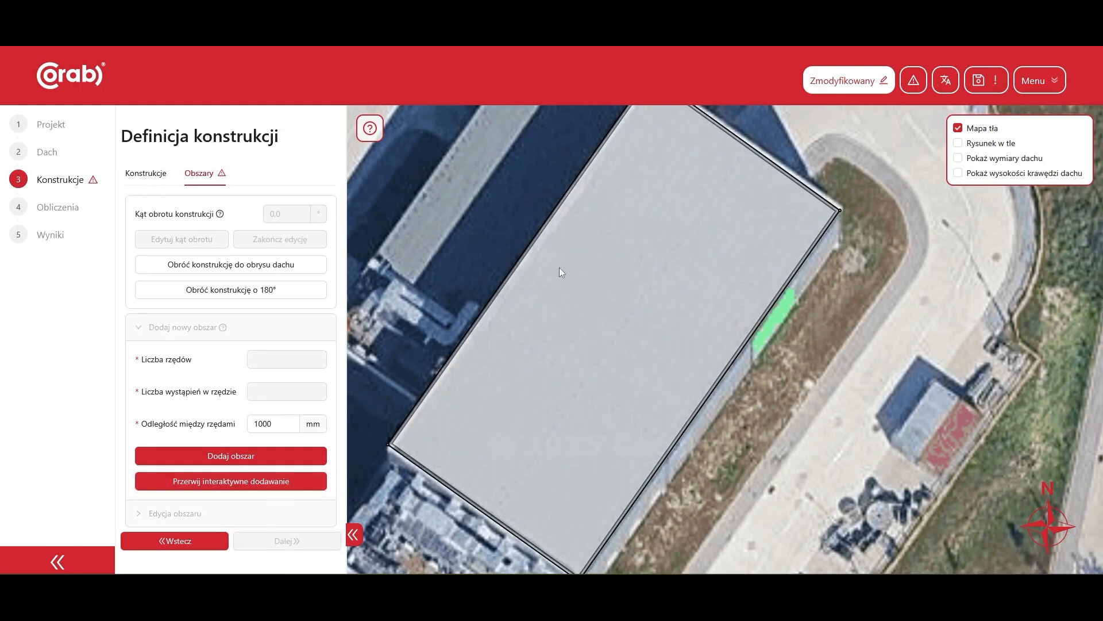
drag(653, 230, 786, 259)
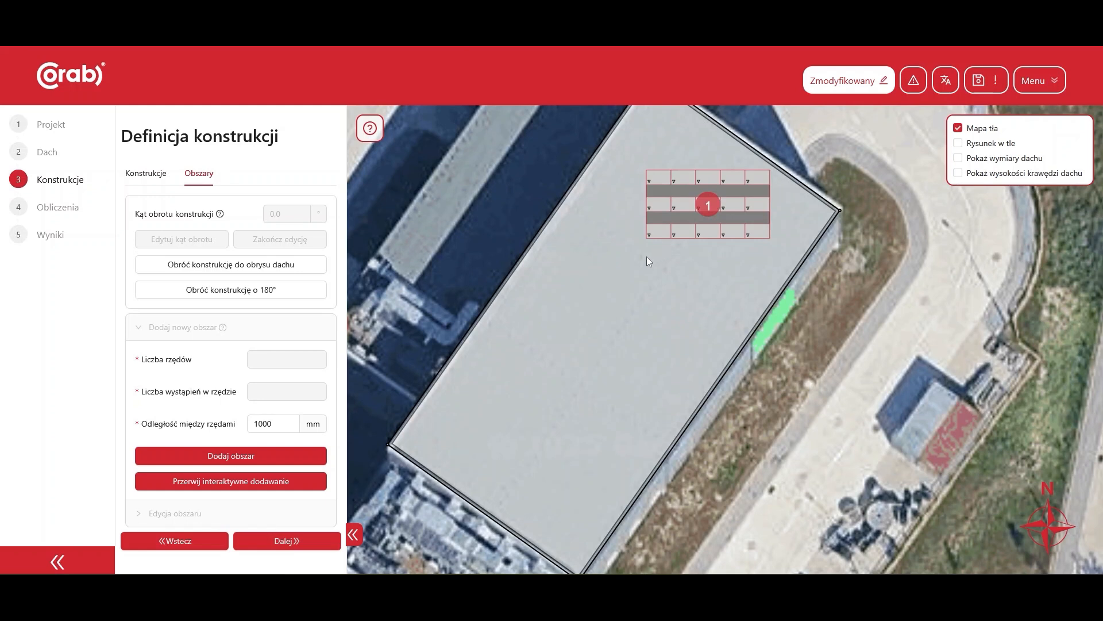
- Align the structure to the roof outline by matching the area's western edge to the roof's southwestern edge
click(279, 275)
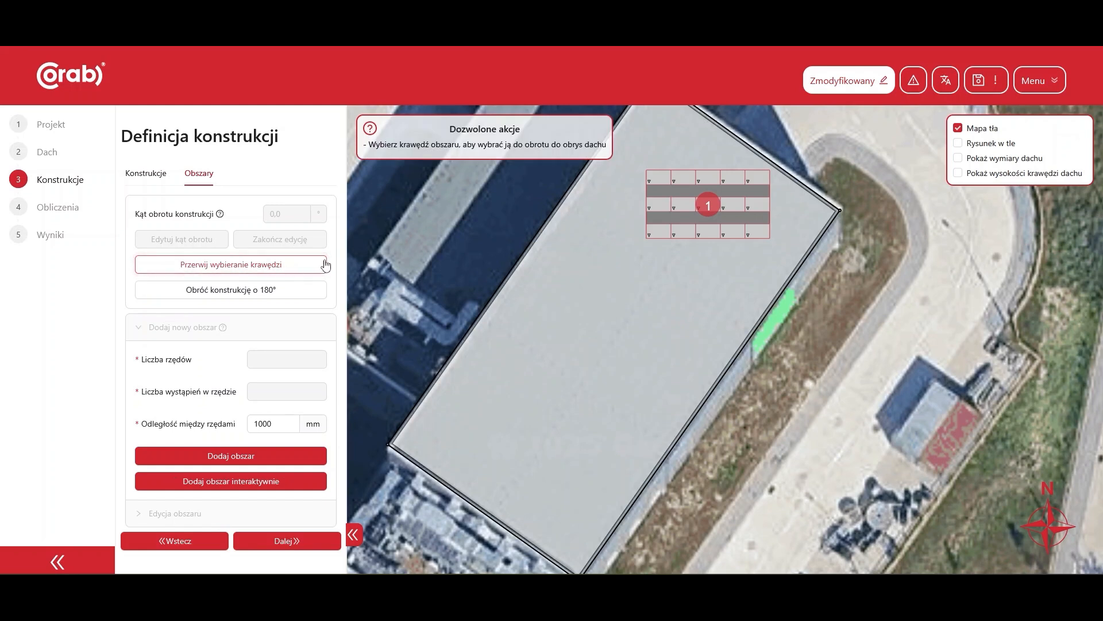
click(646, 225)
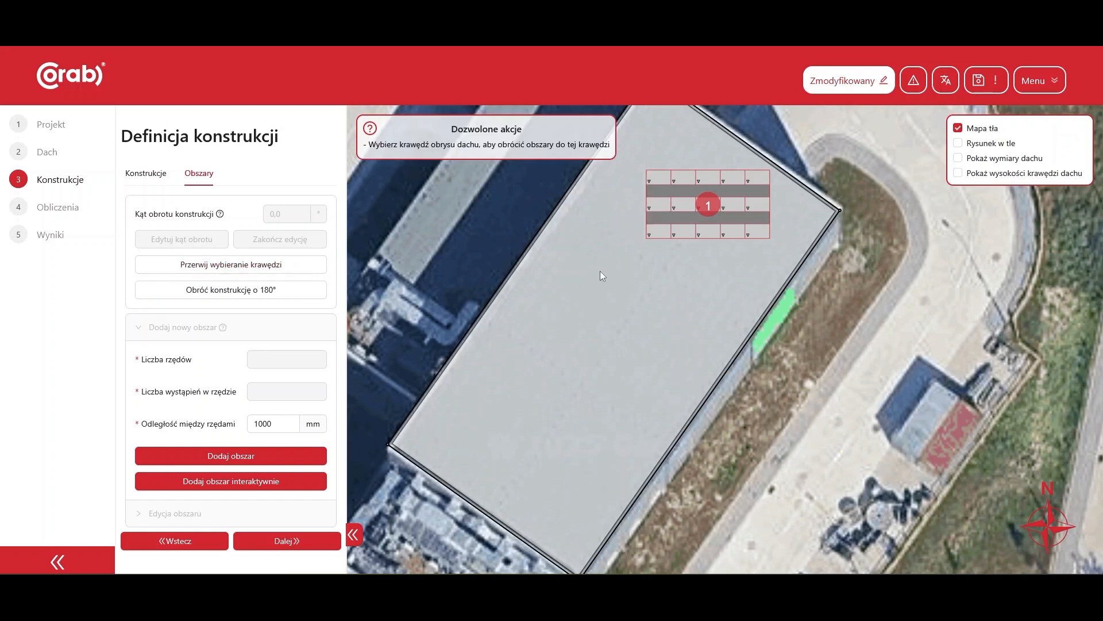
click(491, 512)
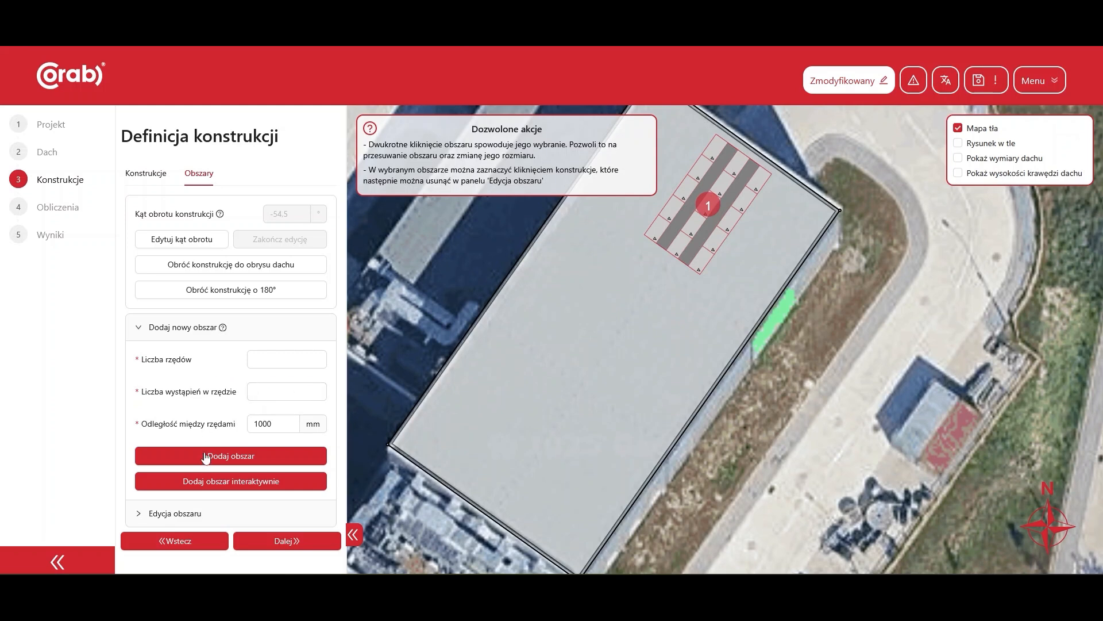
- Select area 1 for editing and enlarge it by its western corner to cover most of the roof's length toward the southwestern edge
click(193, 513)
click(200, 402)
click(198, 424)
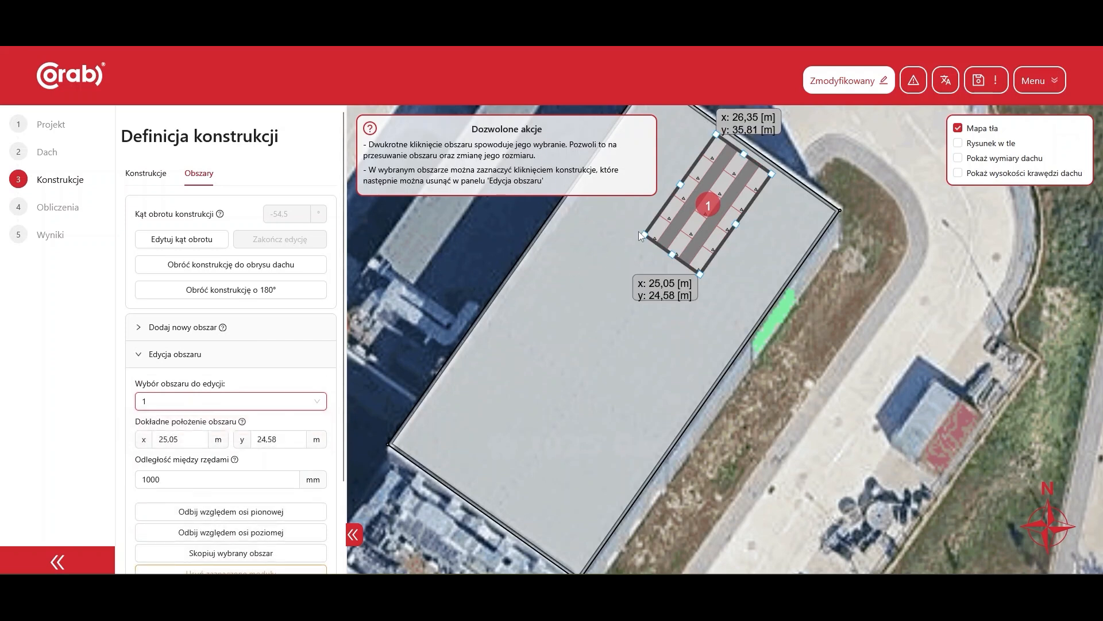
drag(643, 237, 419, 450)
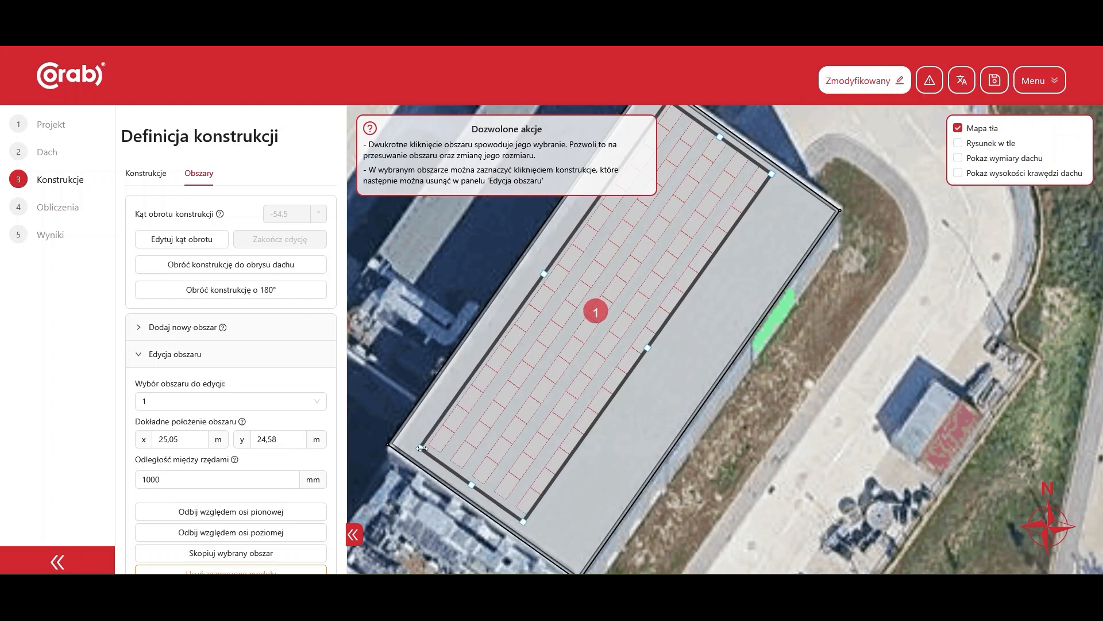
click(679, 363)
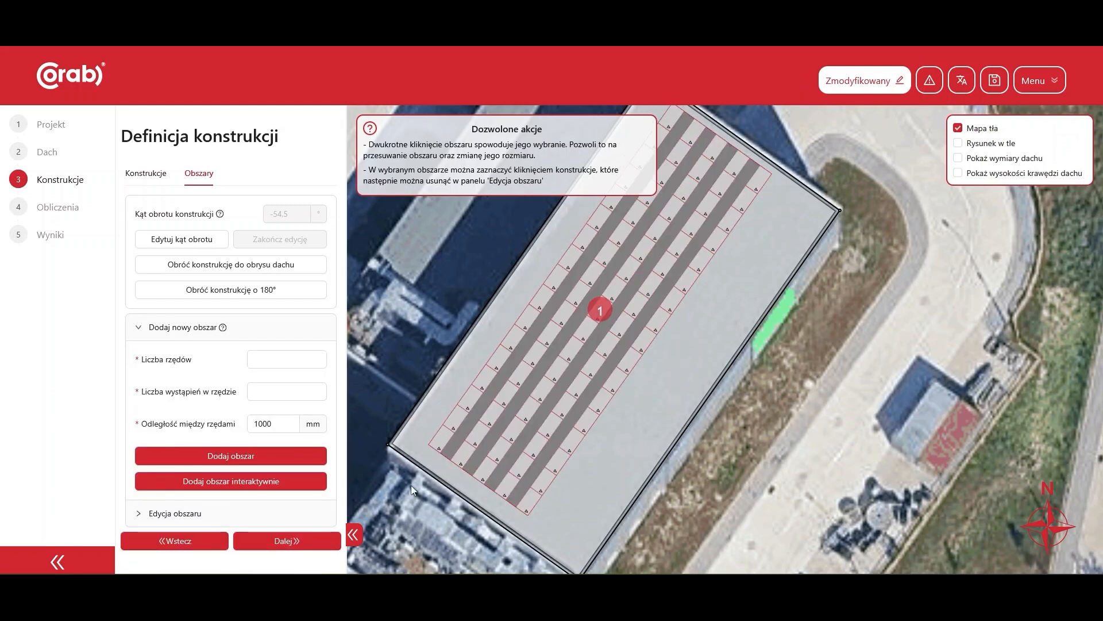
- Reopen area 1 for editing and set the distance between its rows to 1200 mm
click(171, 512)
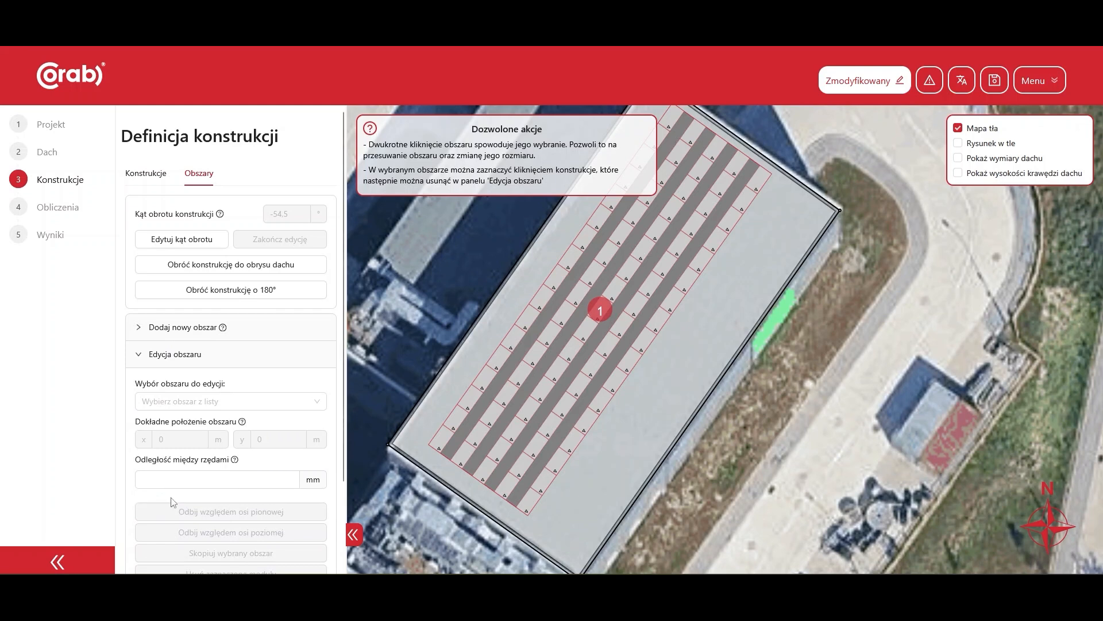
scroll(173, 500, down, 2)
click(178, 300)
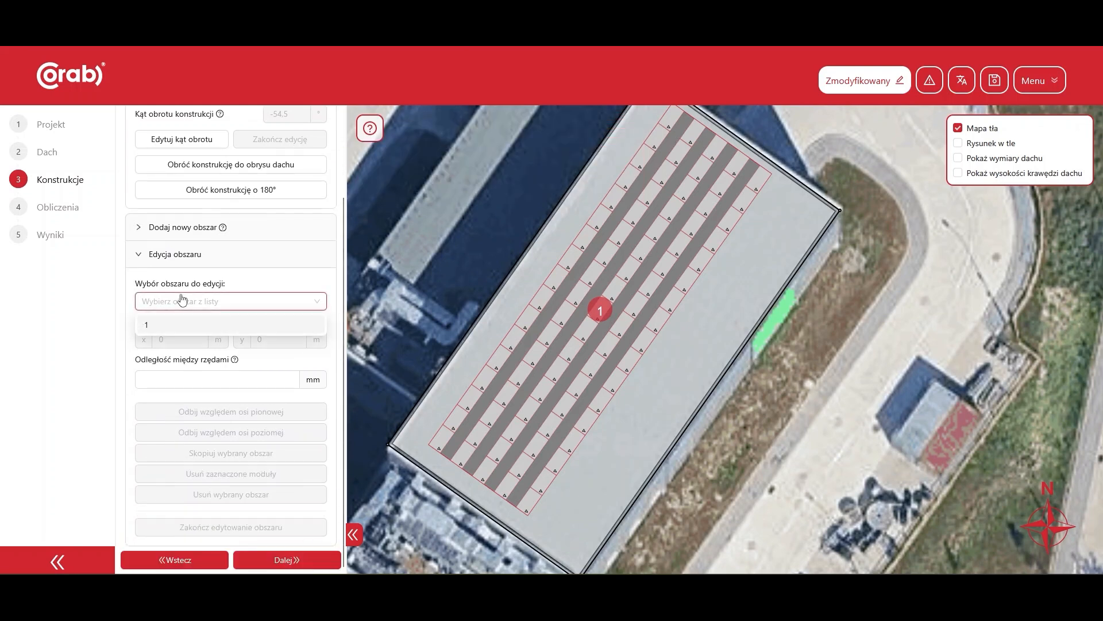
click(173, 325)
click(164, 392)
drag(165, 393, 128, 391)
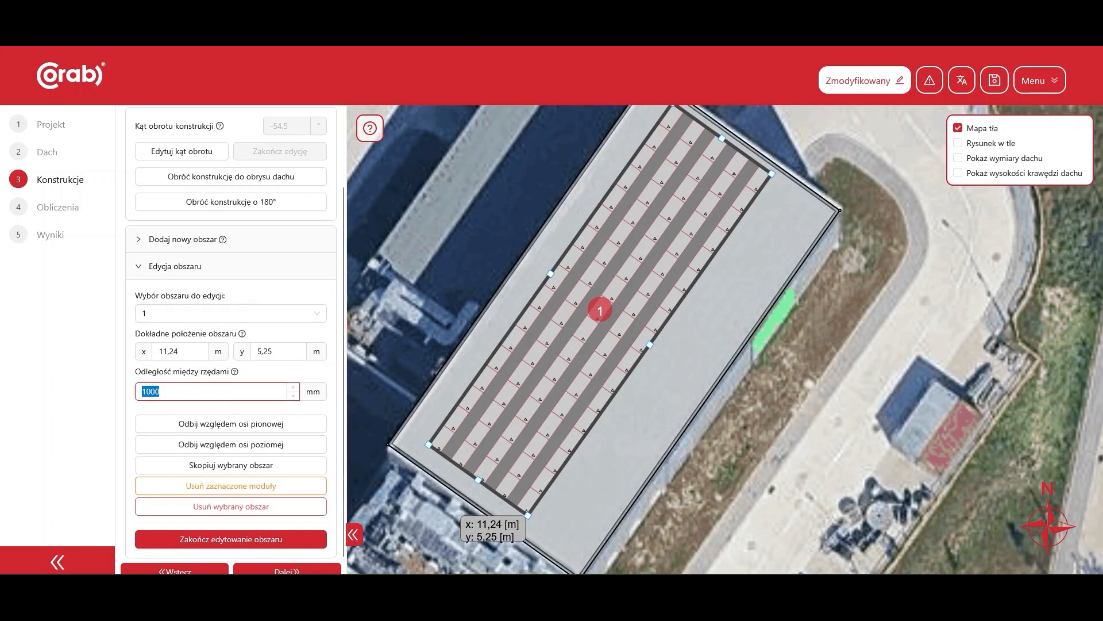
text(1200)
- Shift area 1 on the roof to about x 12,53 m and y 3,73 m and finish editing it
click(598, 358)
drag(598, 357, 599, 355)
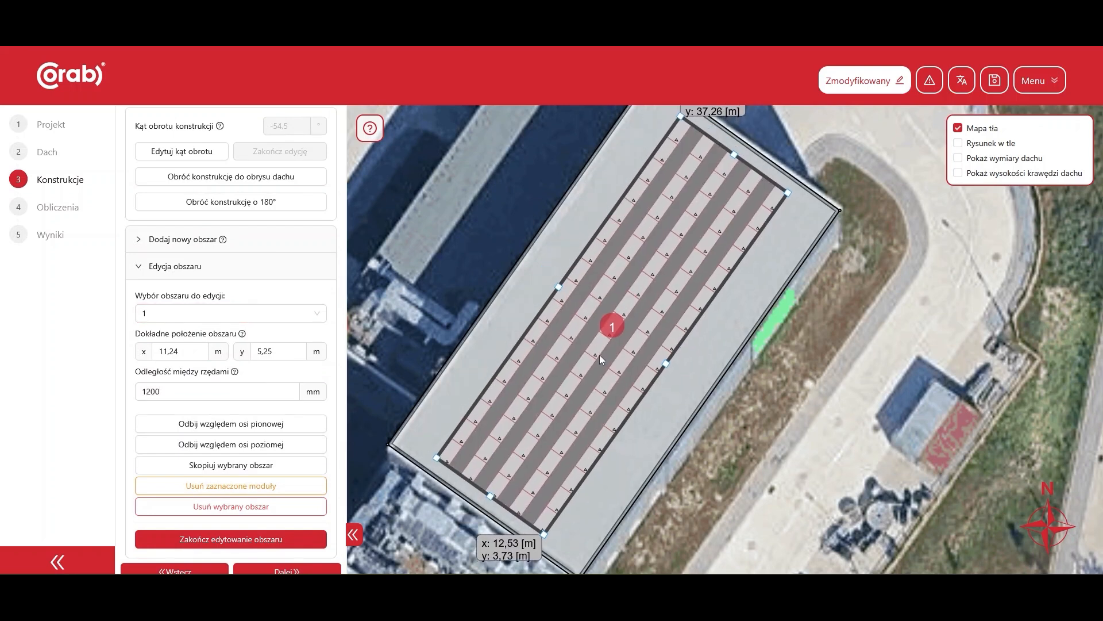
click(208, 540)
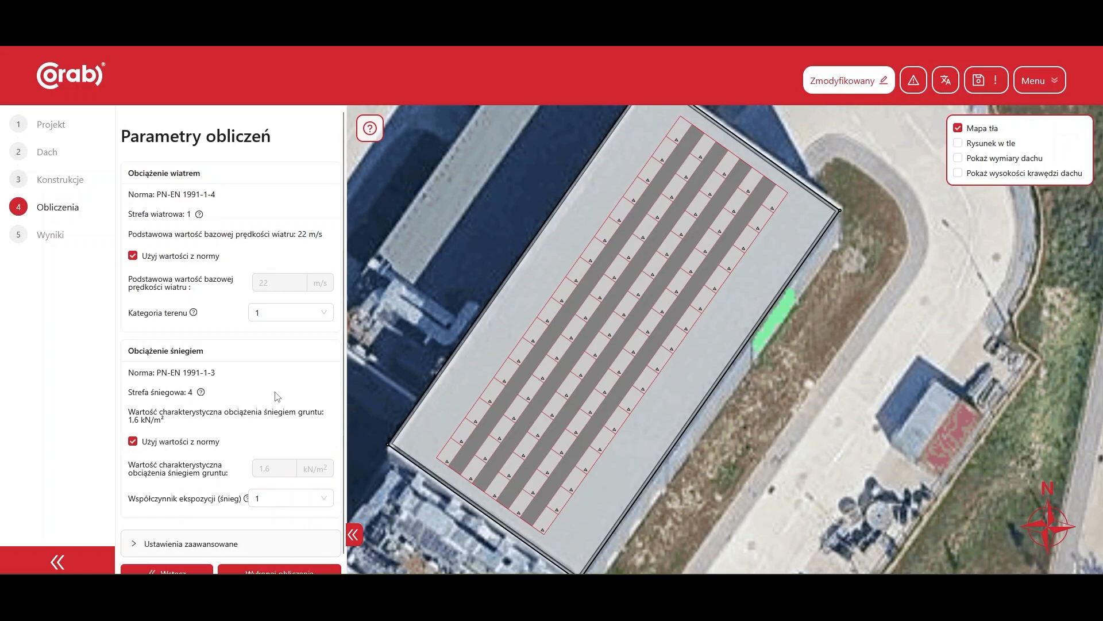
- Set the terrain category (Kategoria terenu) to 3 and the snow exposure coefficient to 0.8
mouse_move(199, 218)
click(308, 313)
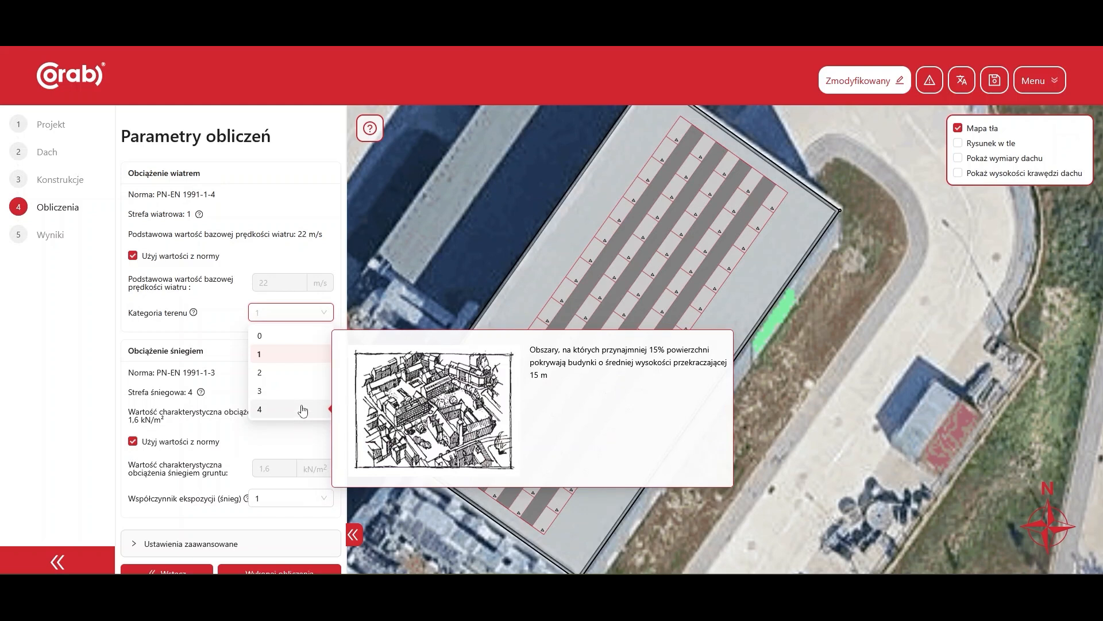
click(302, 399)
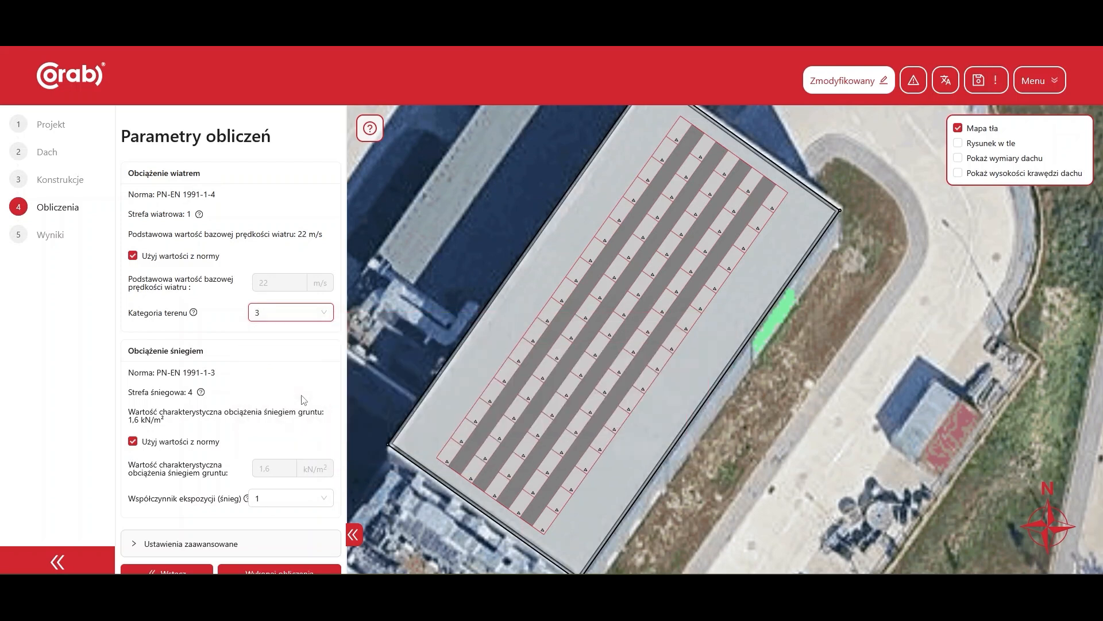
scroll(303, 399, down, 1)
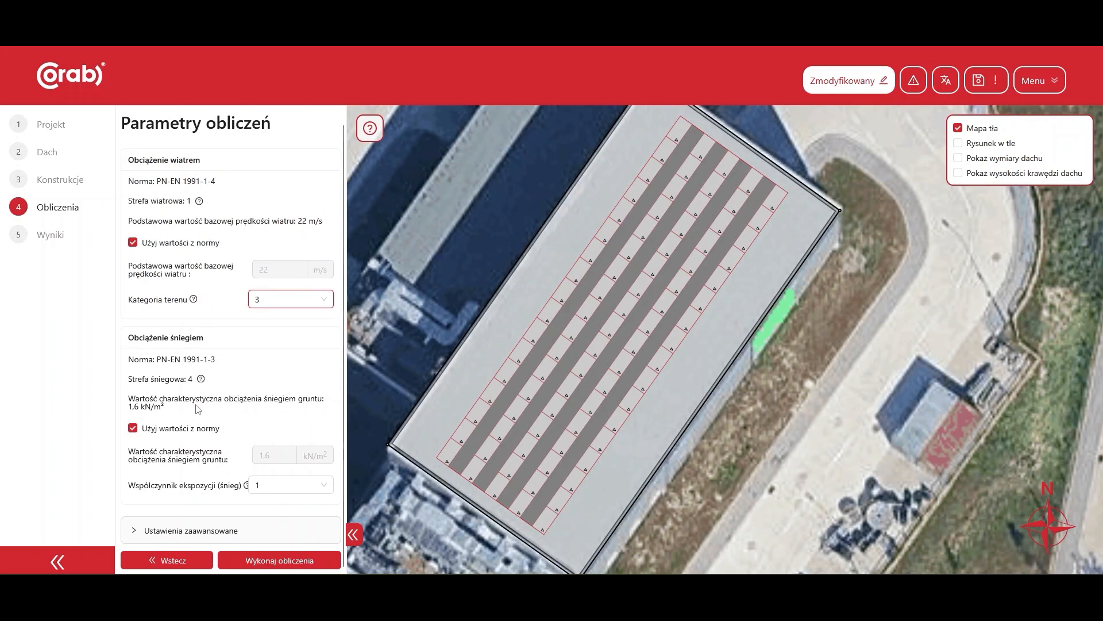
mouse_move(248, 490)
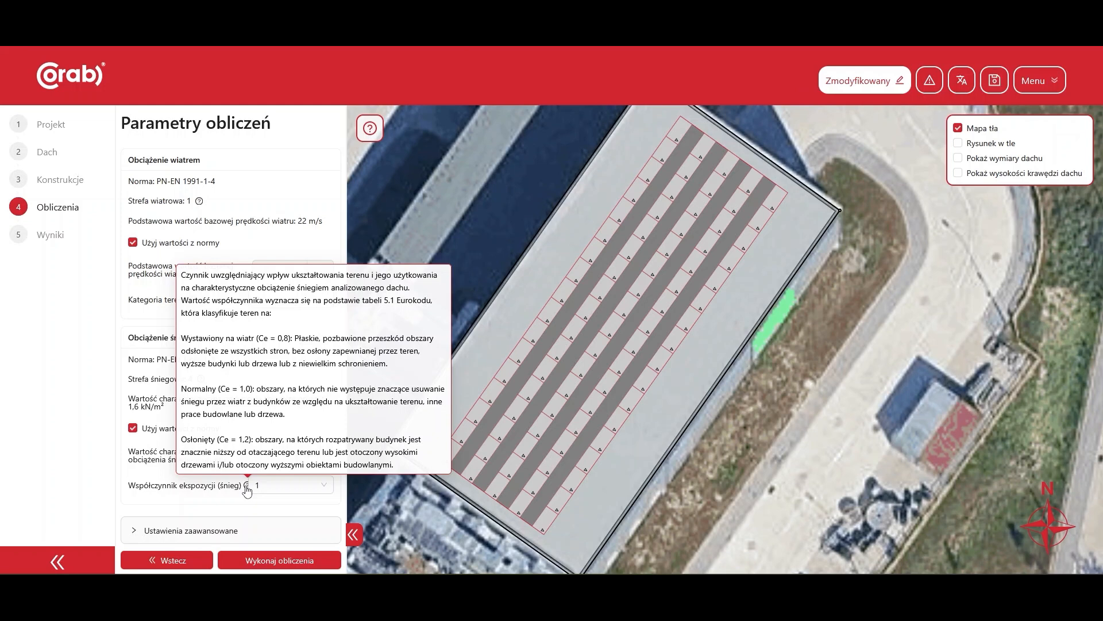
click(310, 488)
click(298, 509)
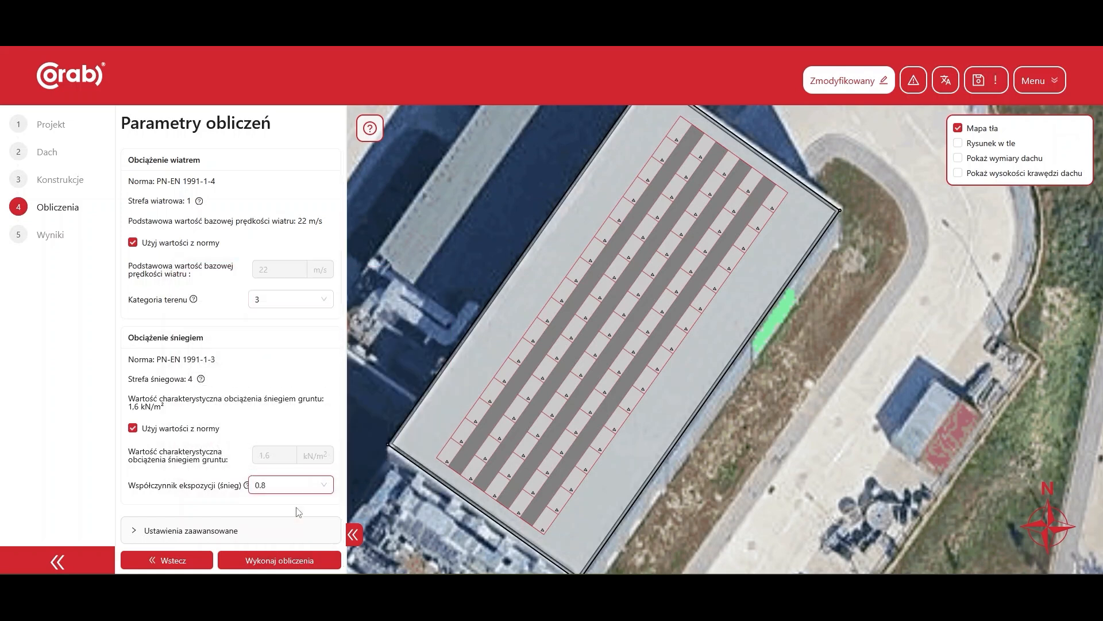
- Expand the advanced settings, keep the constant ballast block mass of 12,5 kg and run the calculations
click(267, 538)
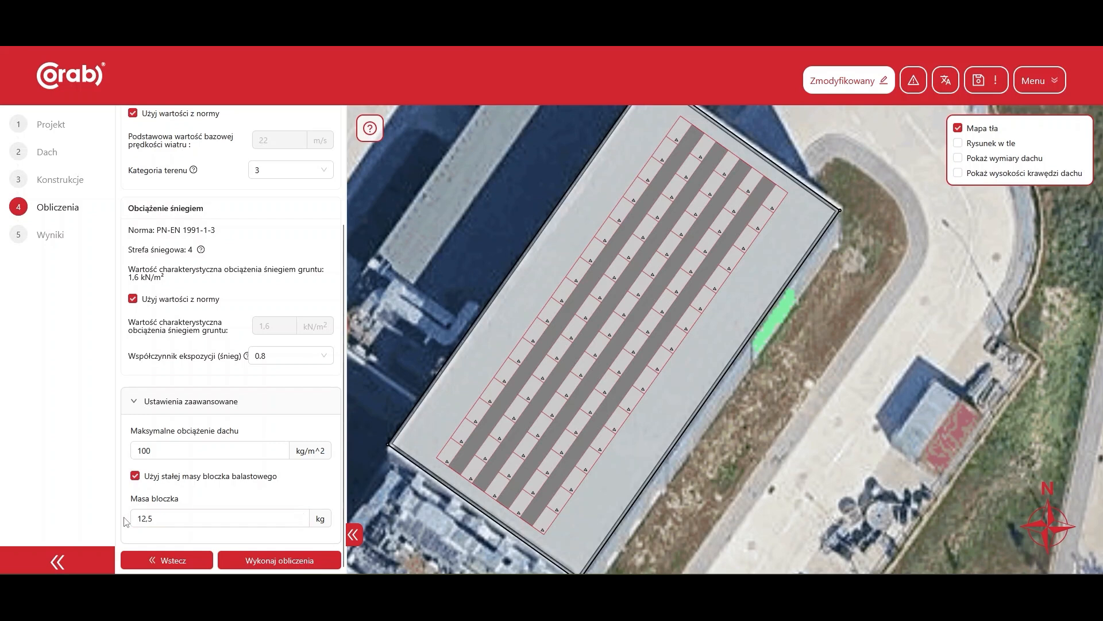
click(154, 526)
click(264, 563)
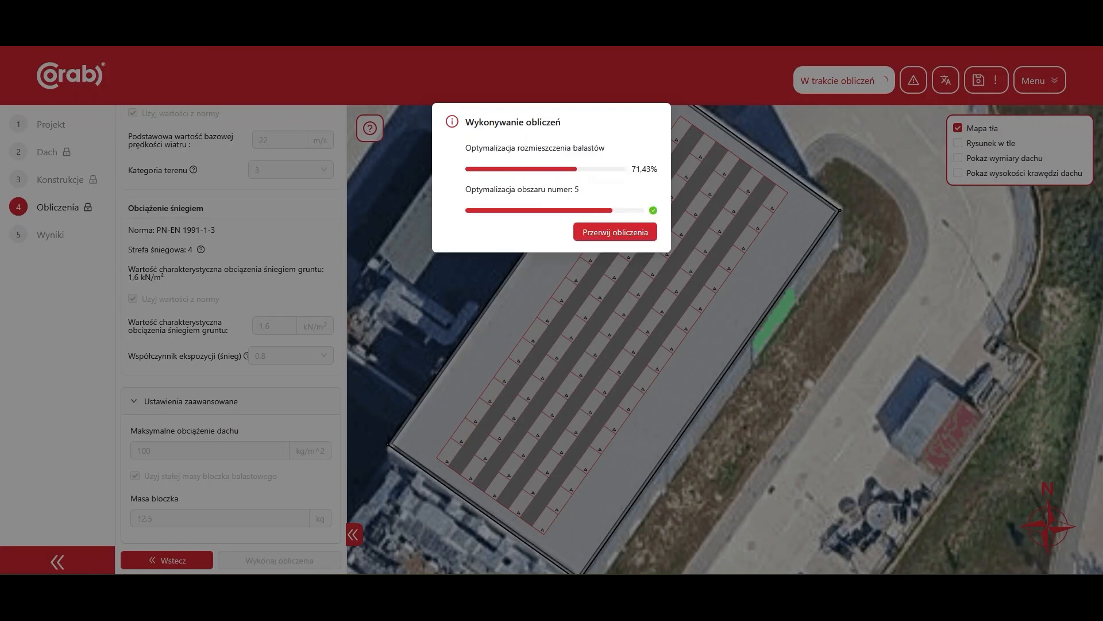
click(606, 151)
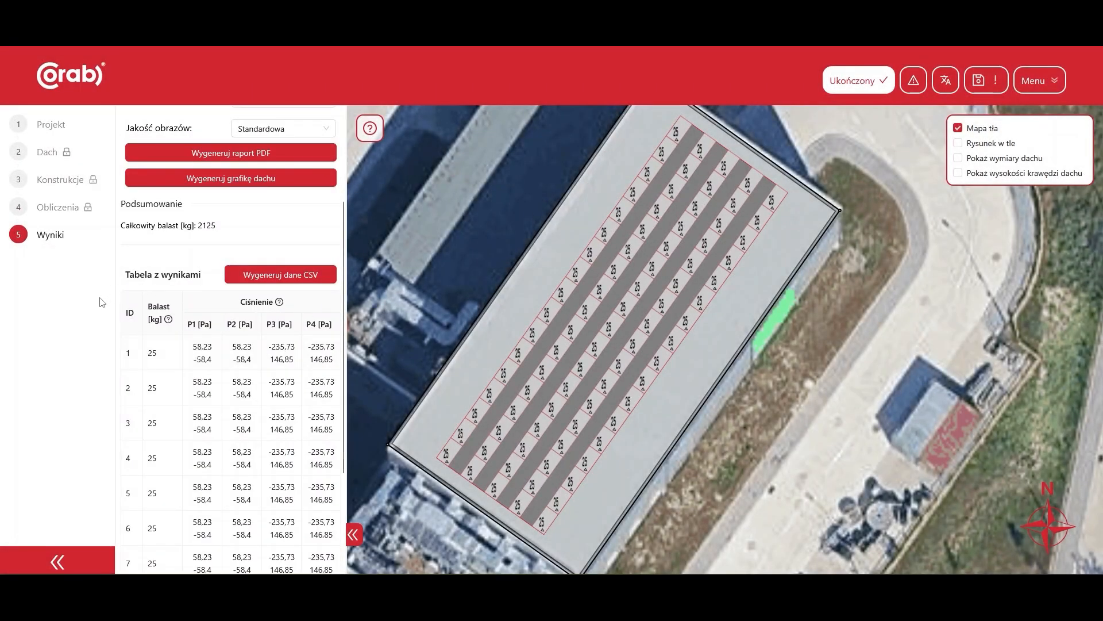
- Look through the results table, generate the PDF report with its preset sections and download it as raport.pdf
scroll(148, 309, down, 3)
scroll(149, 308, up, 5)
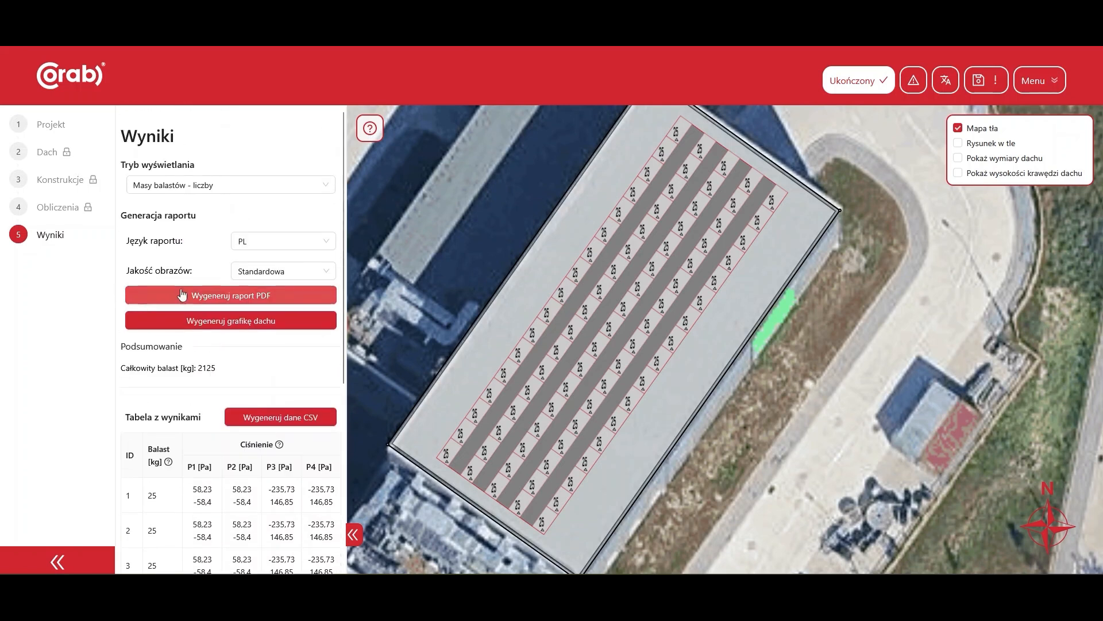
click(182, 294)
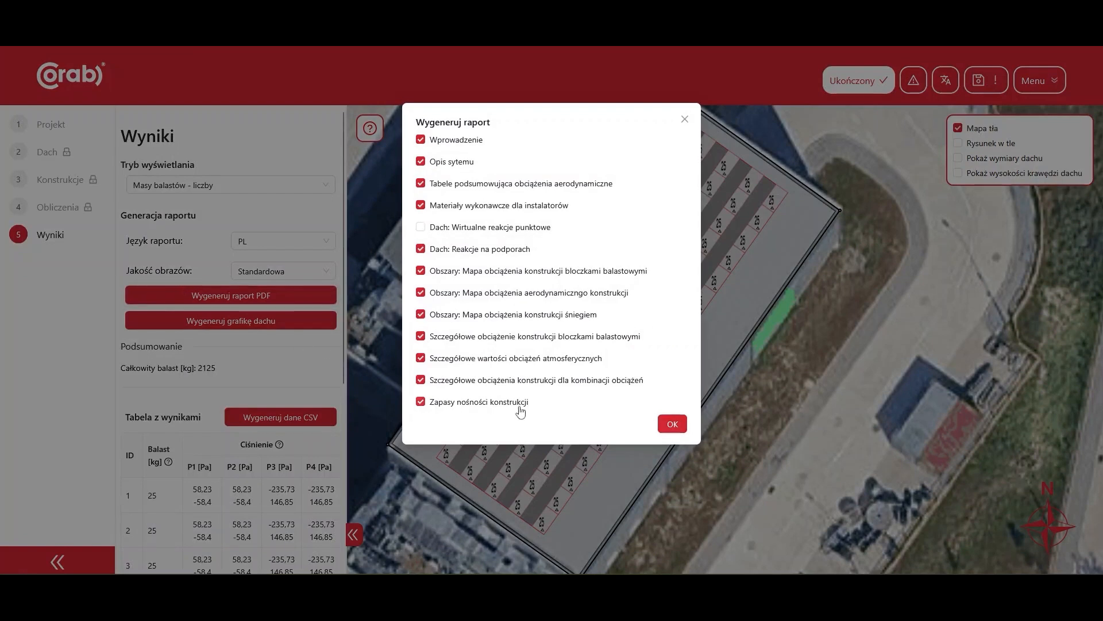
click(671, 425)
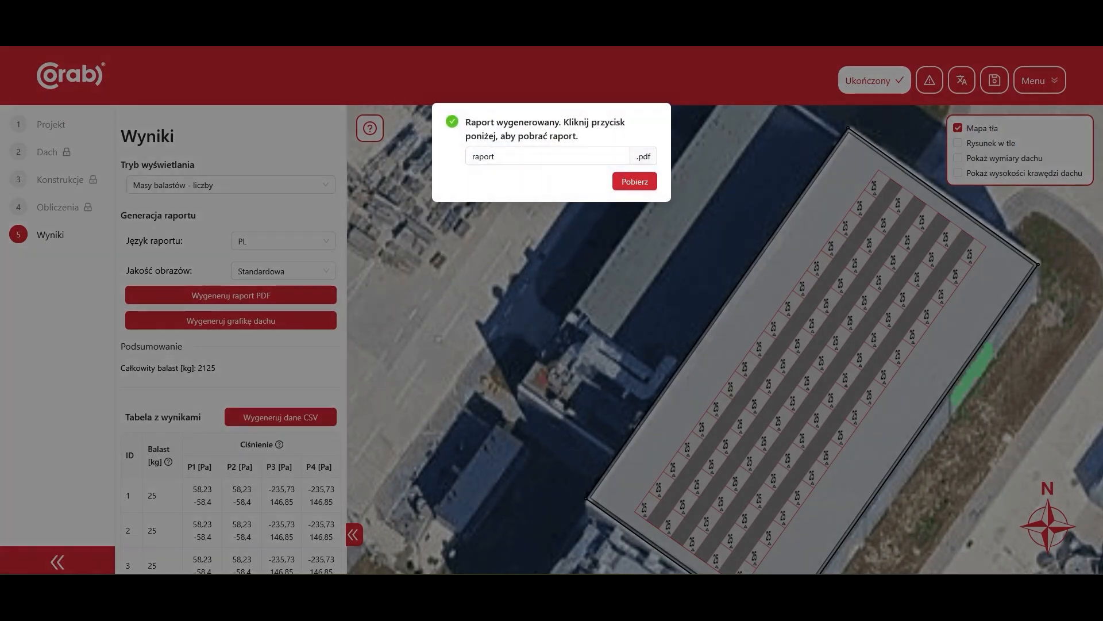
click(614, 181)
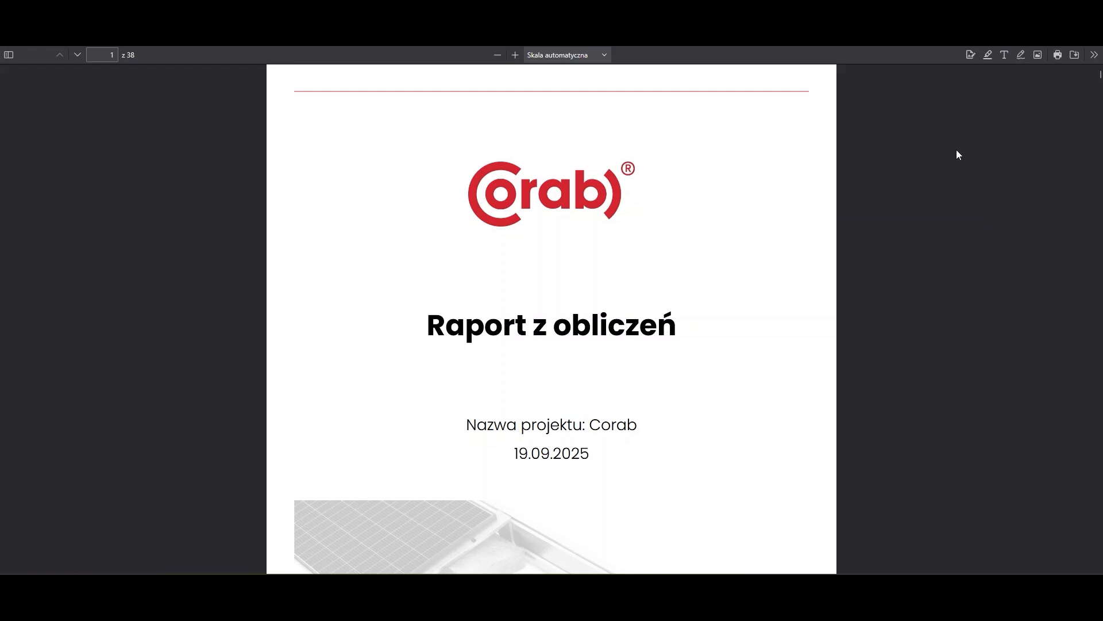
- Read the report's cover, table of contents and project information page with the roof, construction and simulation parameters
scroll(957, 154, down, 7)
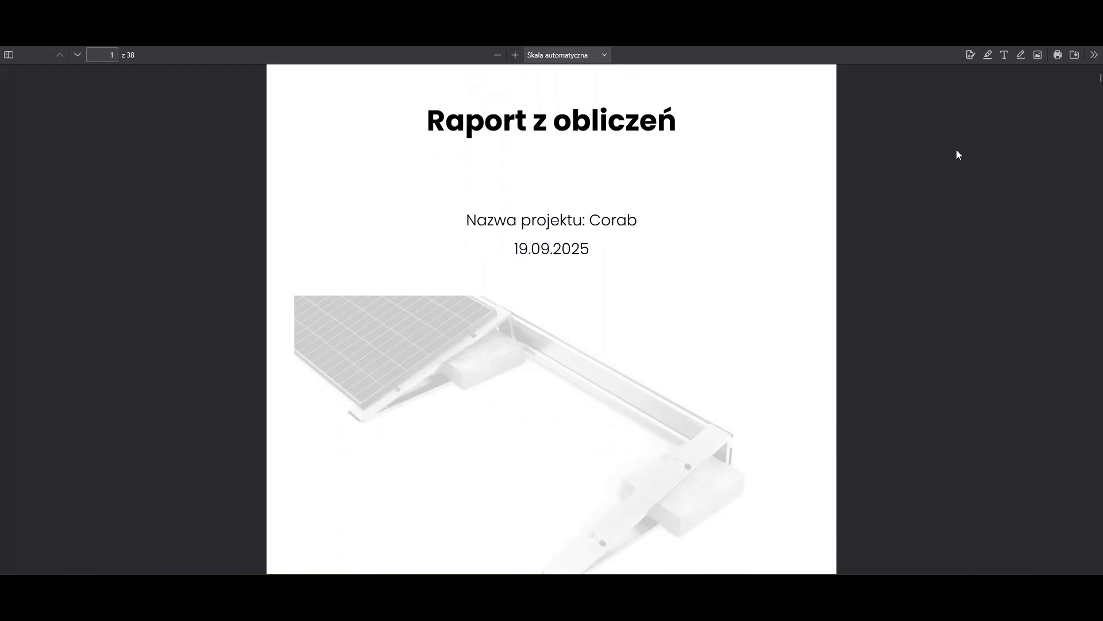
scroll(958, 154, down, 10)
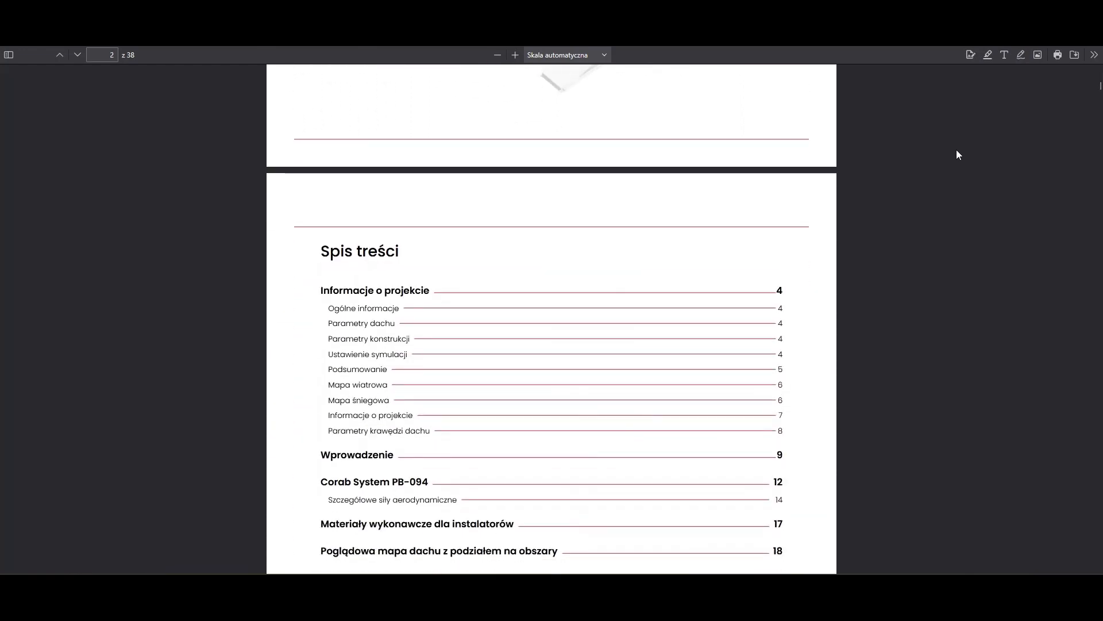
scroll(980, 168, down, 8)
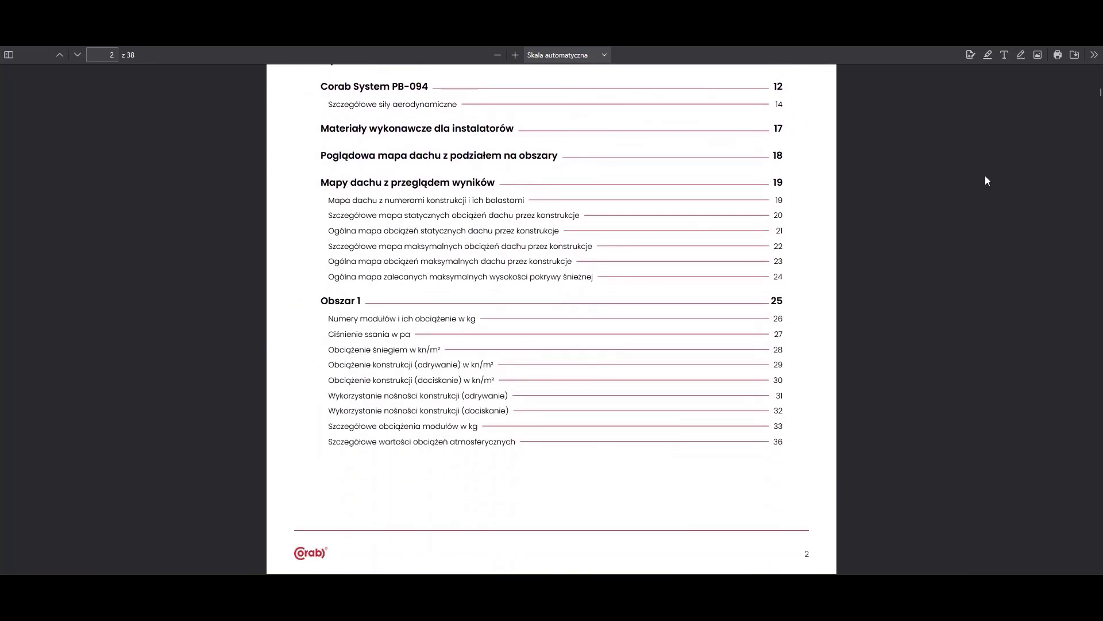
scroll(985, 176, down, 14)
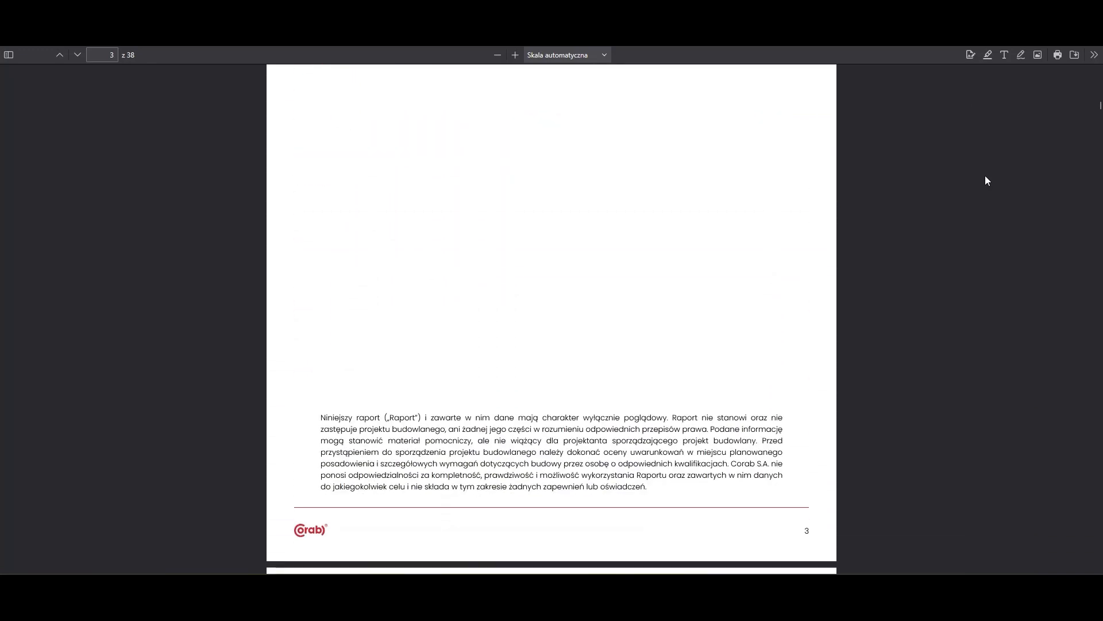
scroll(984, 177, down, 4)
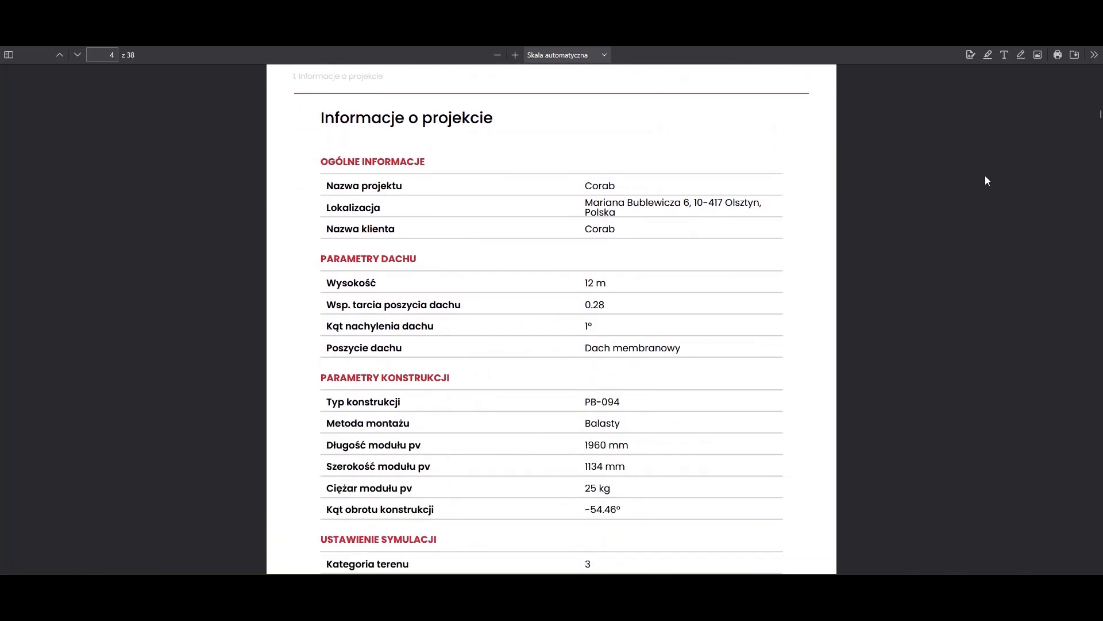
scroll(986, 177, down, 3)
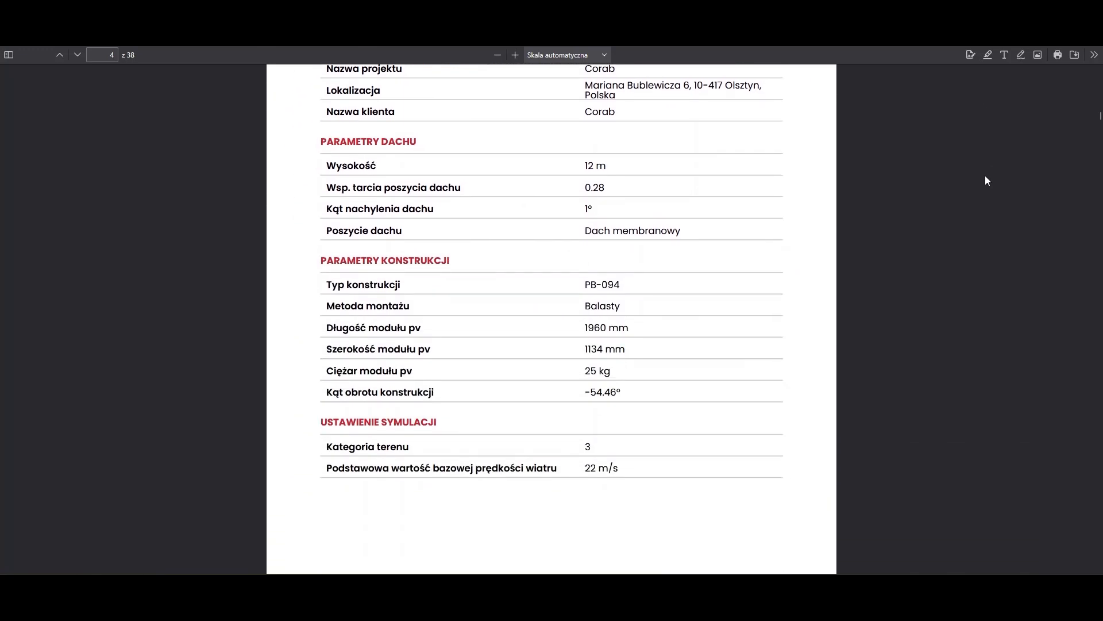
scroll(936, 305, down, 3)
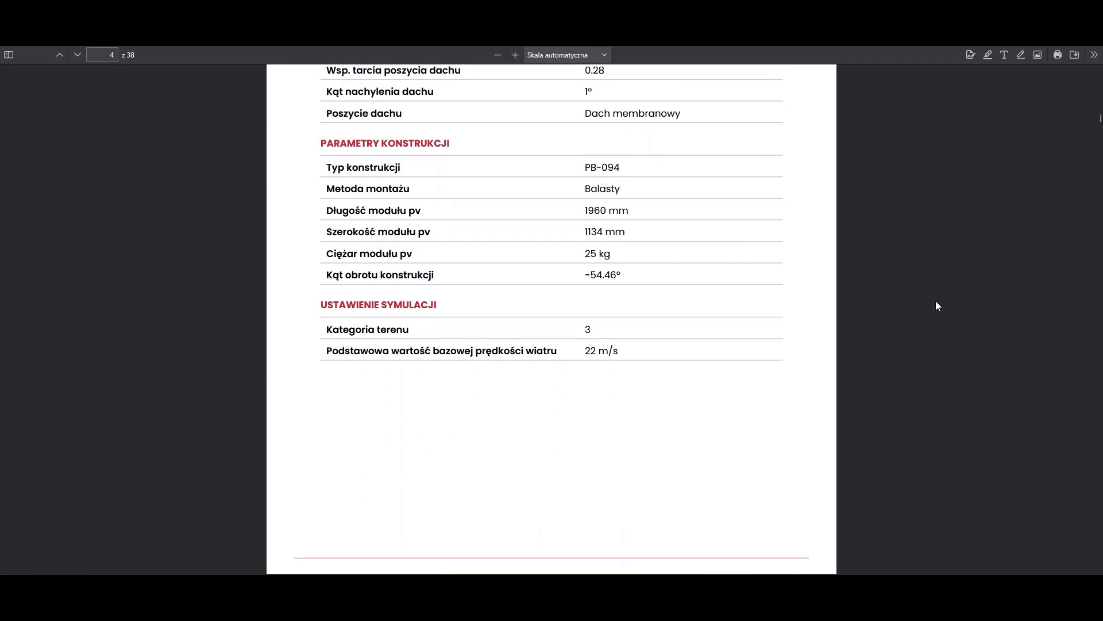
- Review the report's mass summary, wind and snow maps, satellite roof view and roof edge parameters table
scroll(937, 305, down, 10)
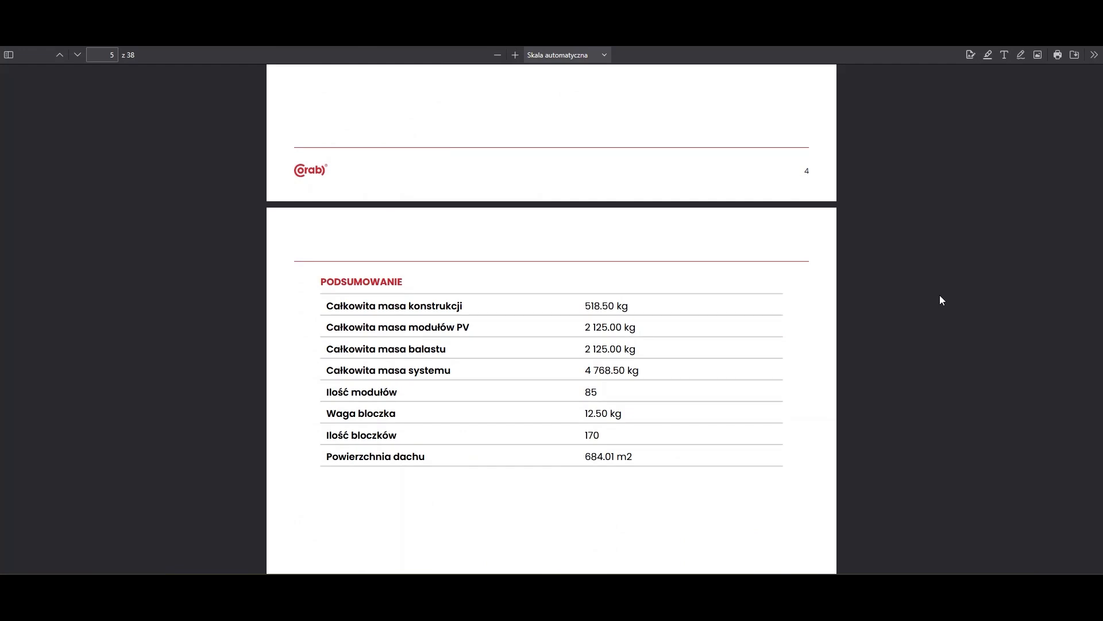
scroll(941, 299, down, 10)
scroll(940, 300, down, 3)
scroll(941, 299, down, 6)
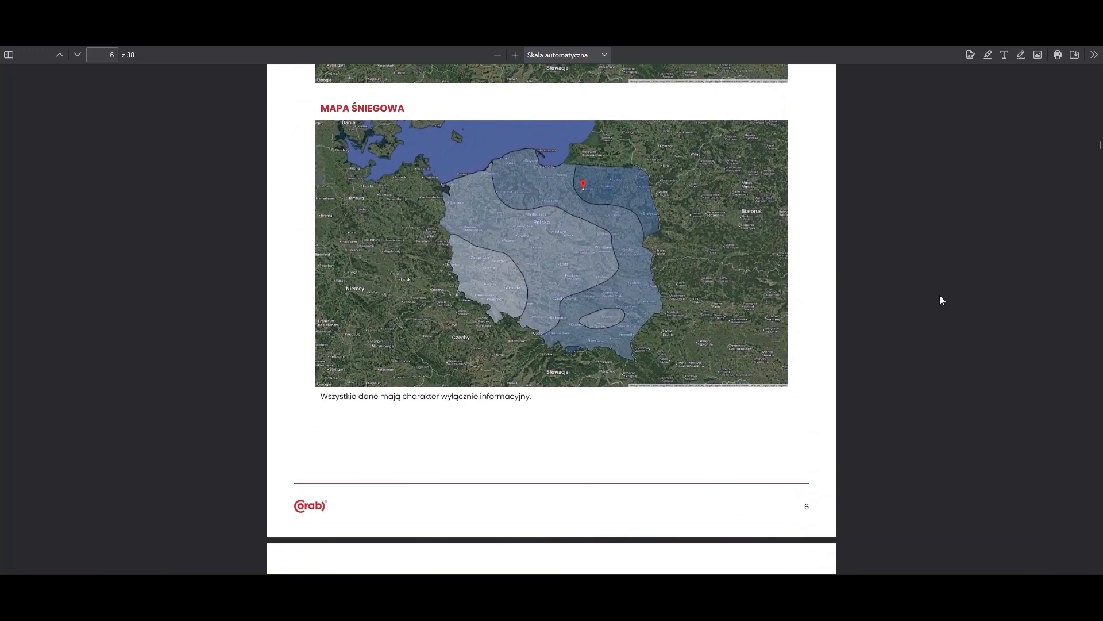
scroll(940, 299, down, 9)
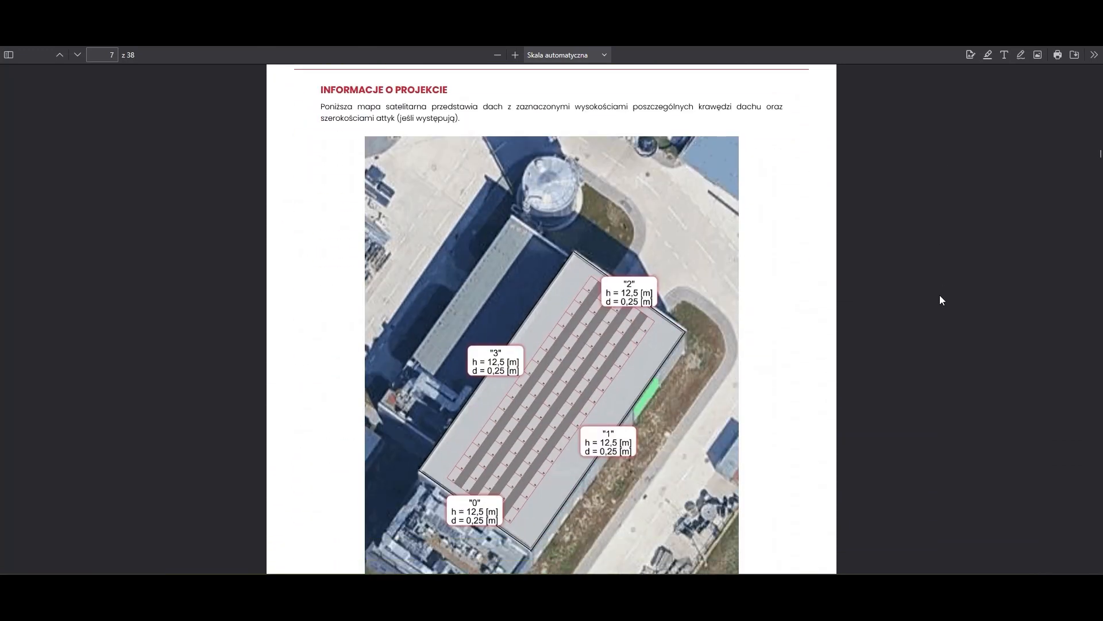
scroll(940, 295, down, 10)
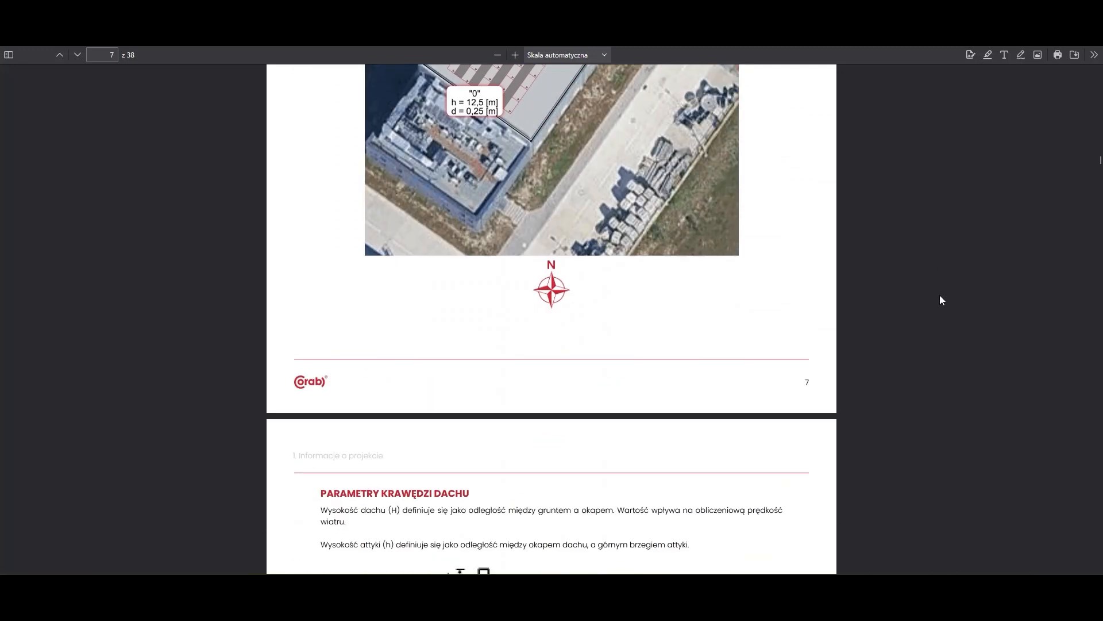
scroll(940, 288, down, 3)
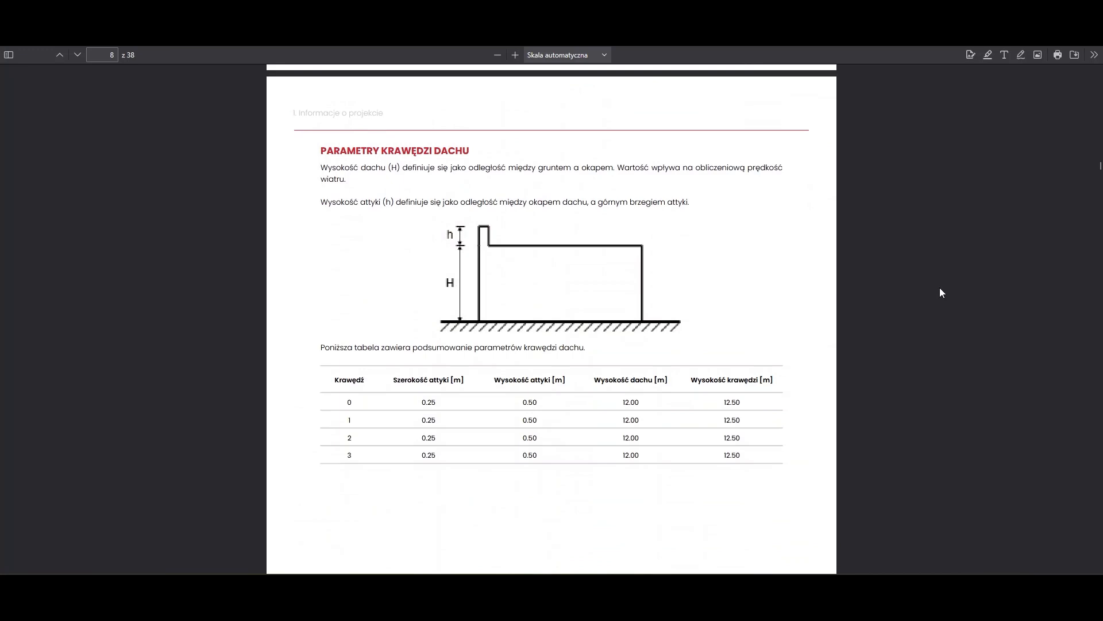
scroll(939, 288, down, 3)
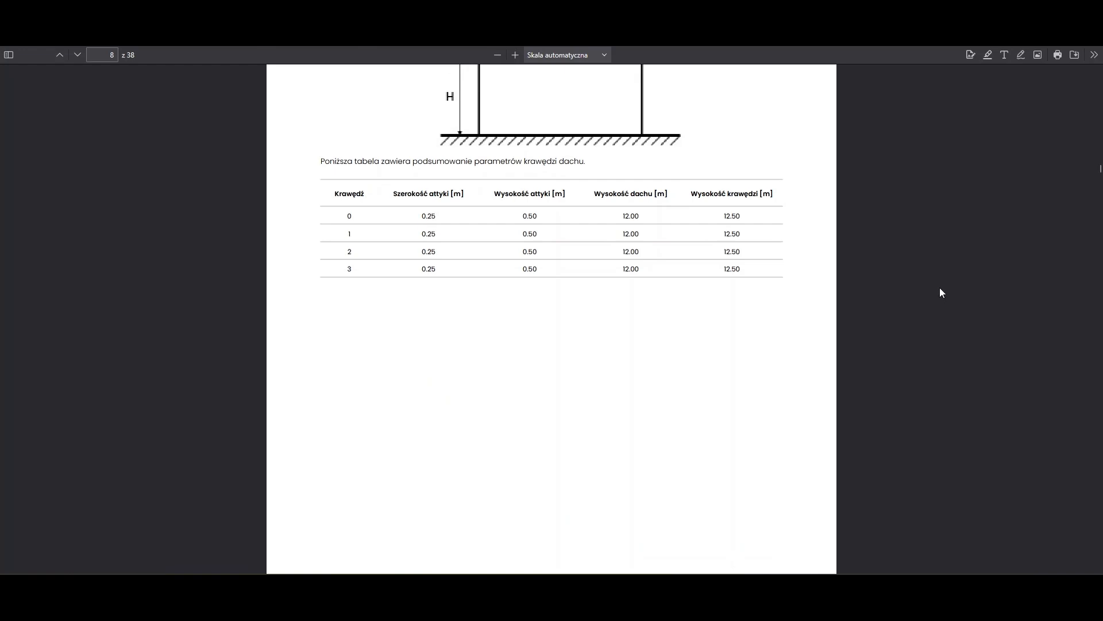
- Skim the report's introduction (Wprowadzenie) and the calculation methodology for aerodynamic and snow loads
scroll(941, 293, down, 8)
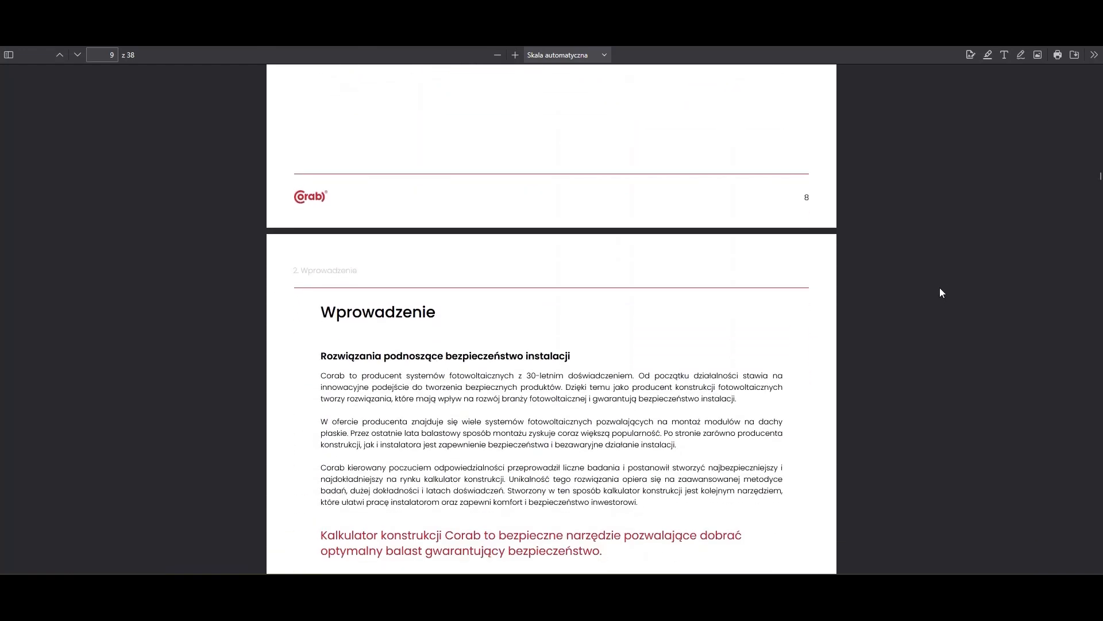
scroll(940, 289, down, 3)
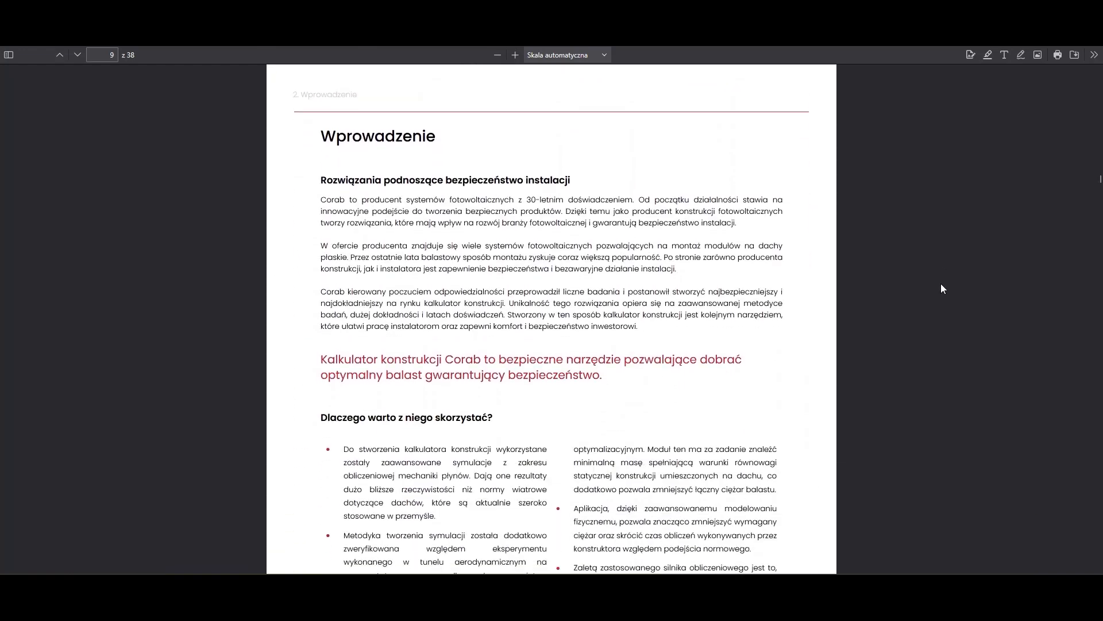
scroll(942, 289, down, 3)
scroll(924, 280, down, 2)
scroll(919, 274, down, 9)
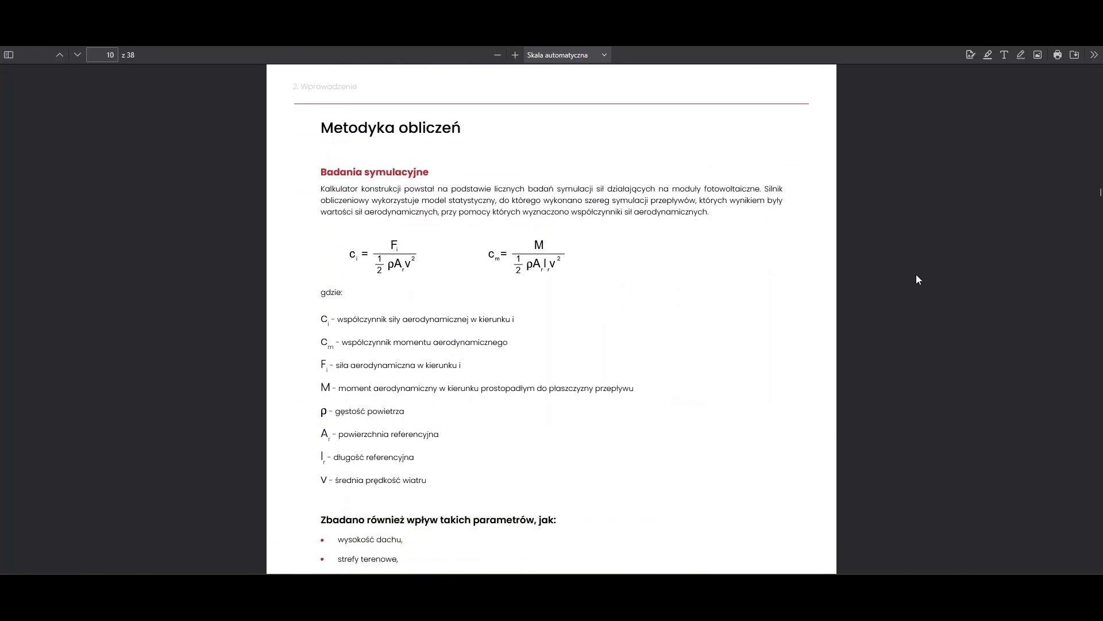
scroll(912, 276, down, 13)
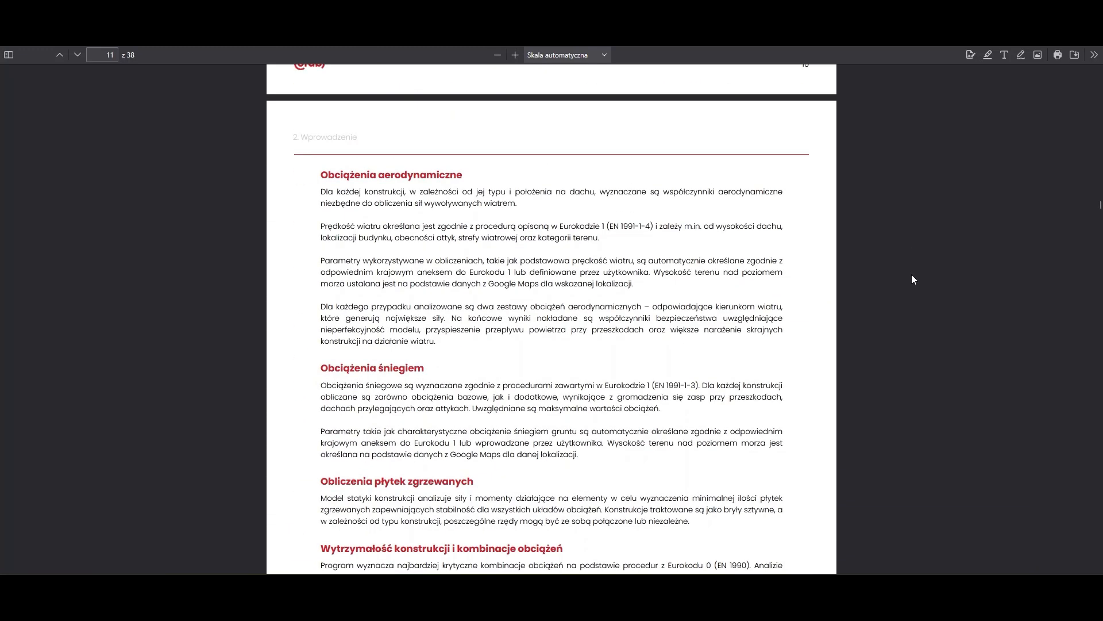
- Examine the PB-094 system description and drawings and the table of detailed aerodynamic forces per module
scroll(912, 276, down, 15)
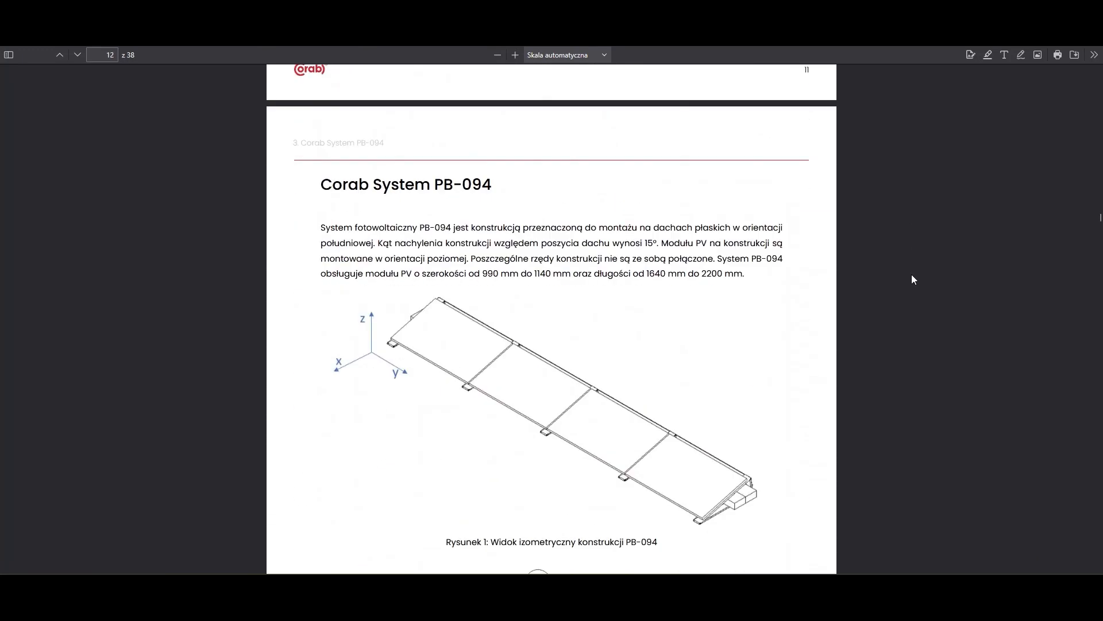
scroll(913, 279, down, 1)
scroll(913, 279, down, 7)
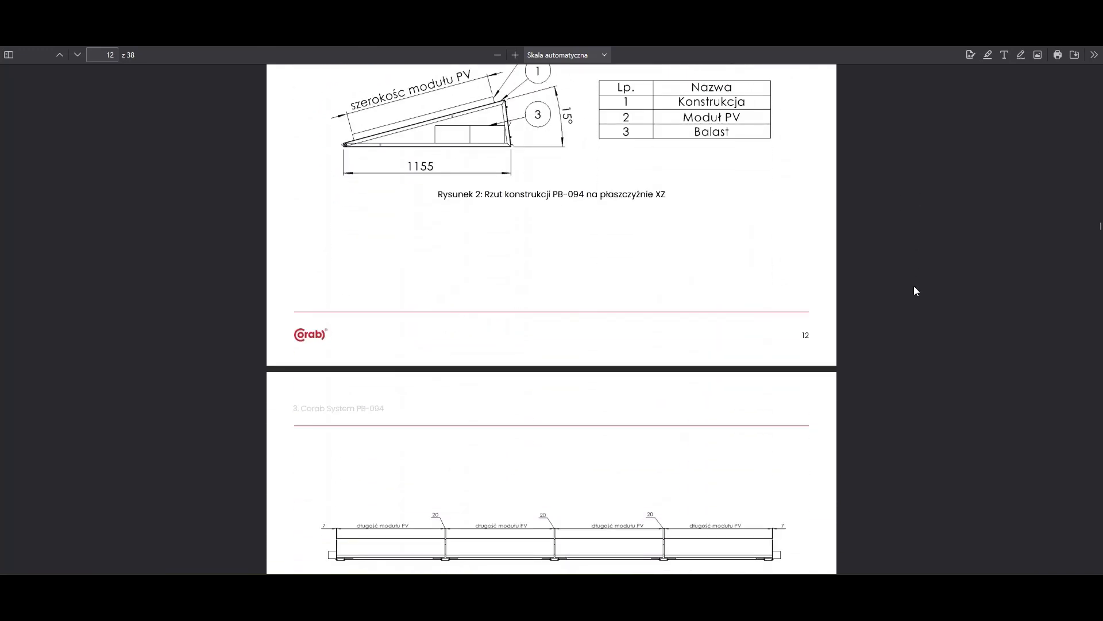
scroll(915, 291, down, 4)
scroll(914, 291, down, 2)
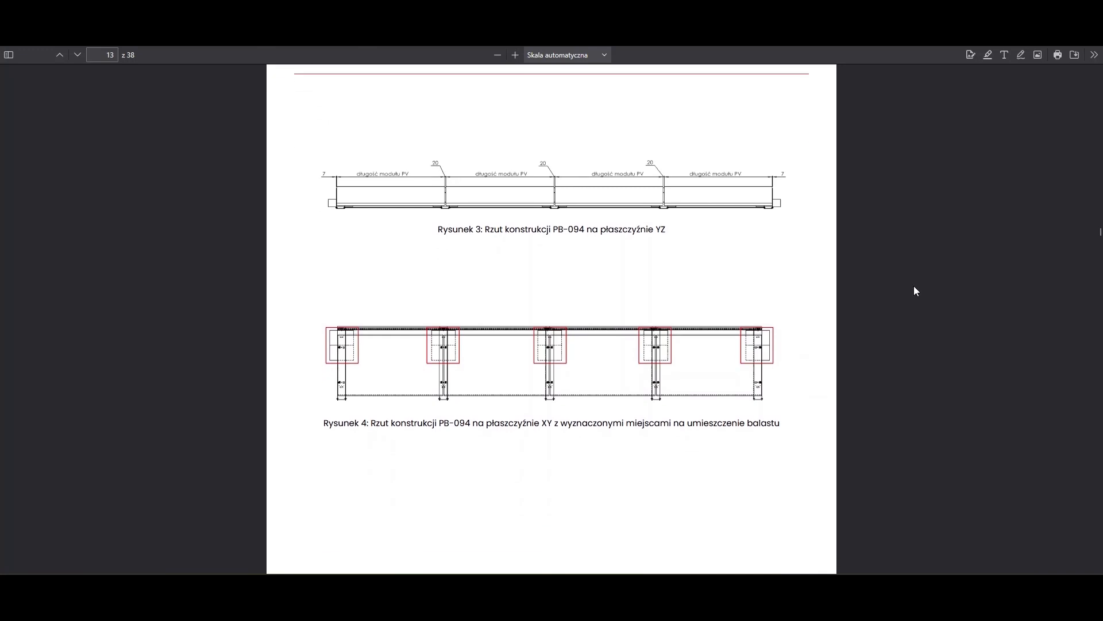
scroll(915, 287, down, 13)
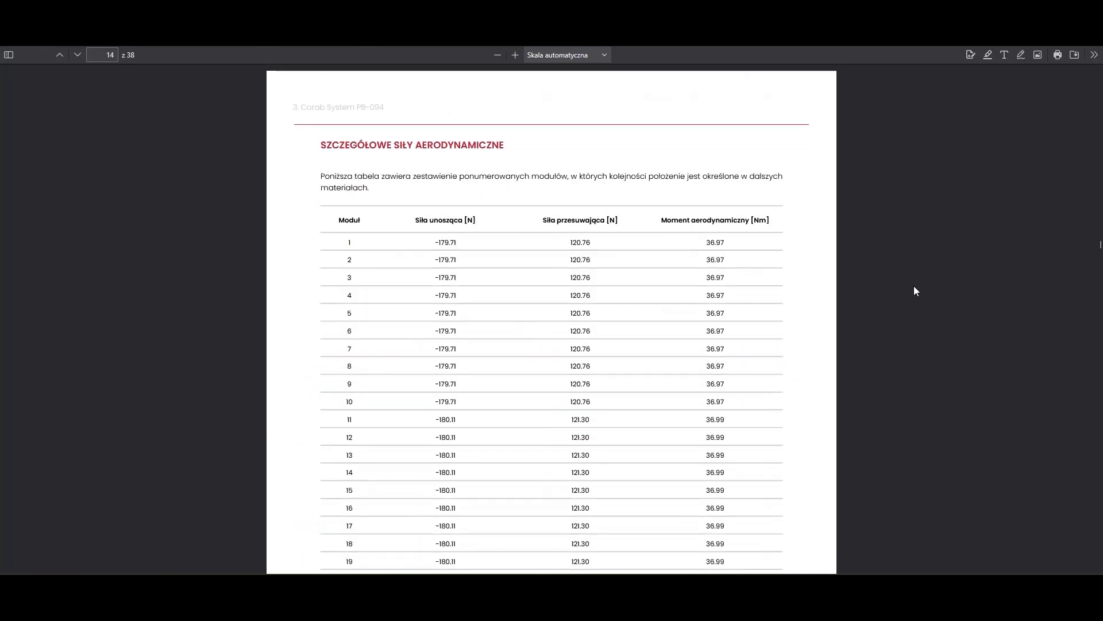
scroll(914, 291, down, 20)
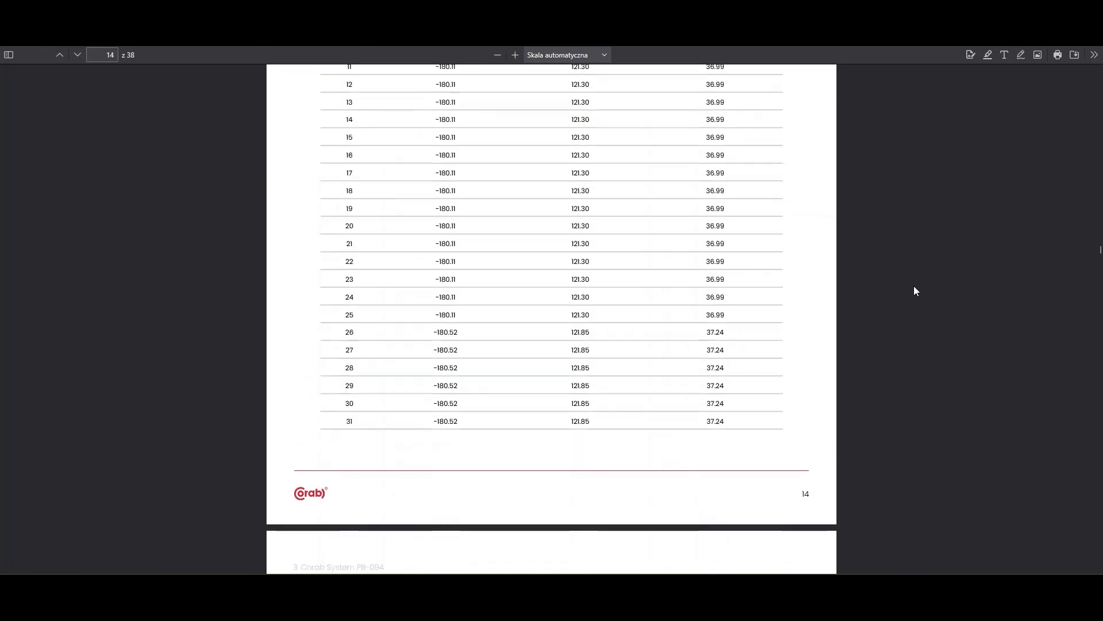
scroll(915, 290, down, 20)
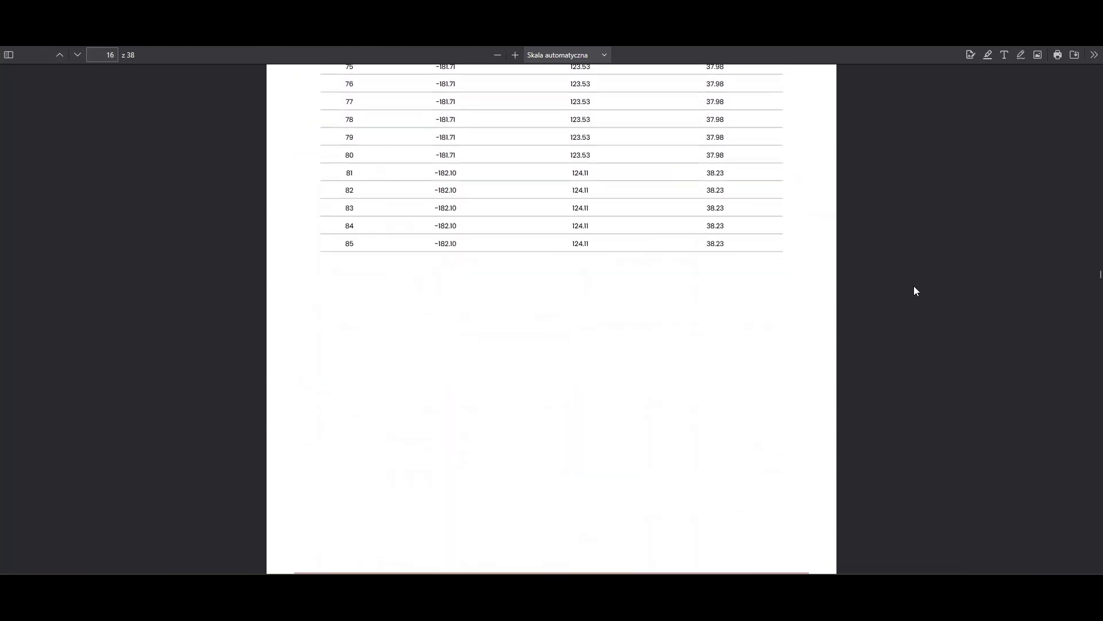
- Examine the installer materials with ballast positions, the roof area map and the map of construction numbers and ballasts
scroll(915, 290, up, 3)
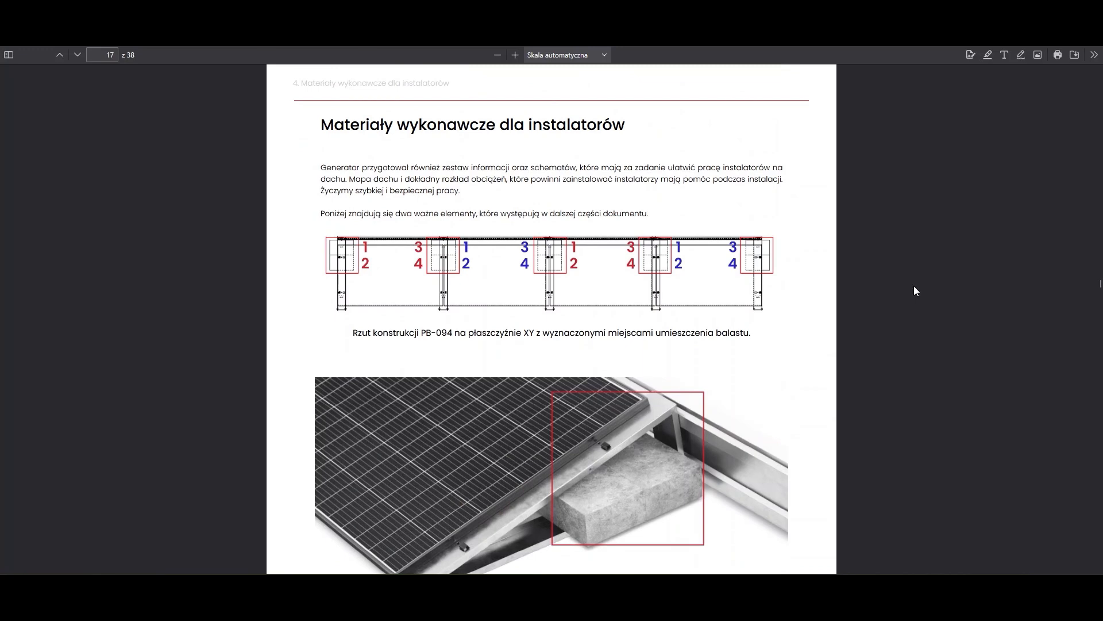
scroll(915, 290, down, 10)
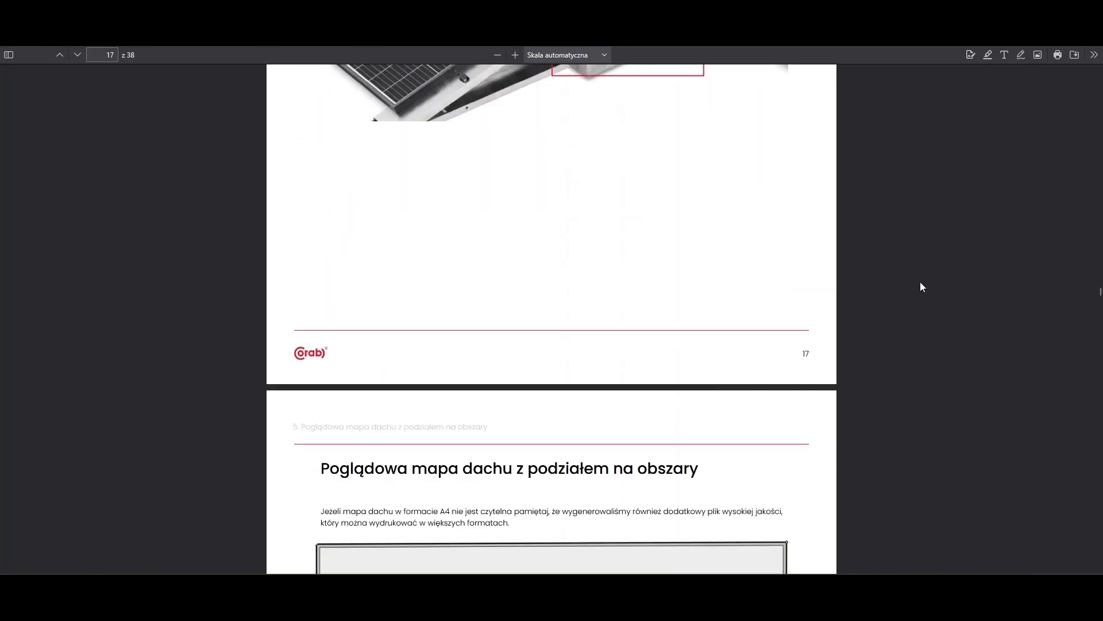
scroll(924, 281, down, 3)
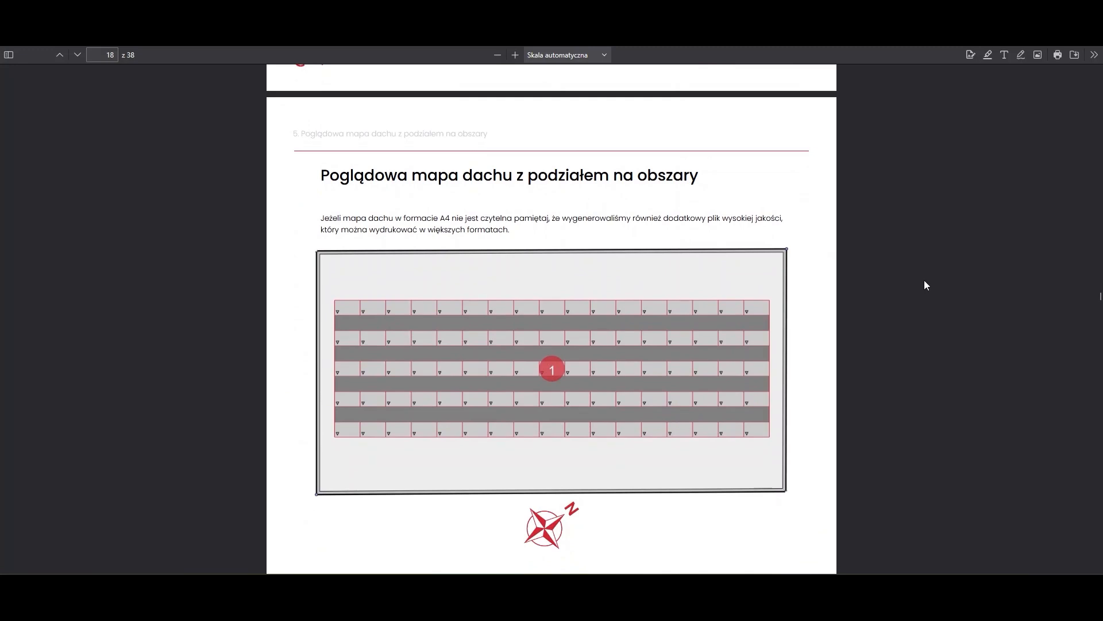
scroll(925, 285, down, 12)
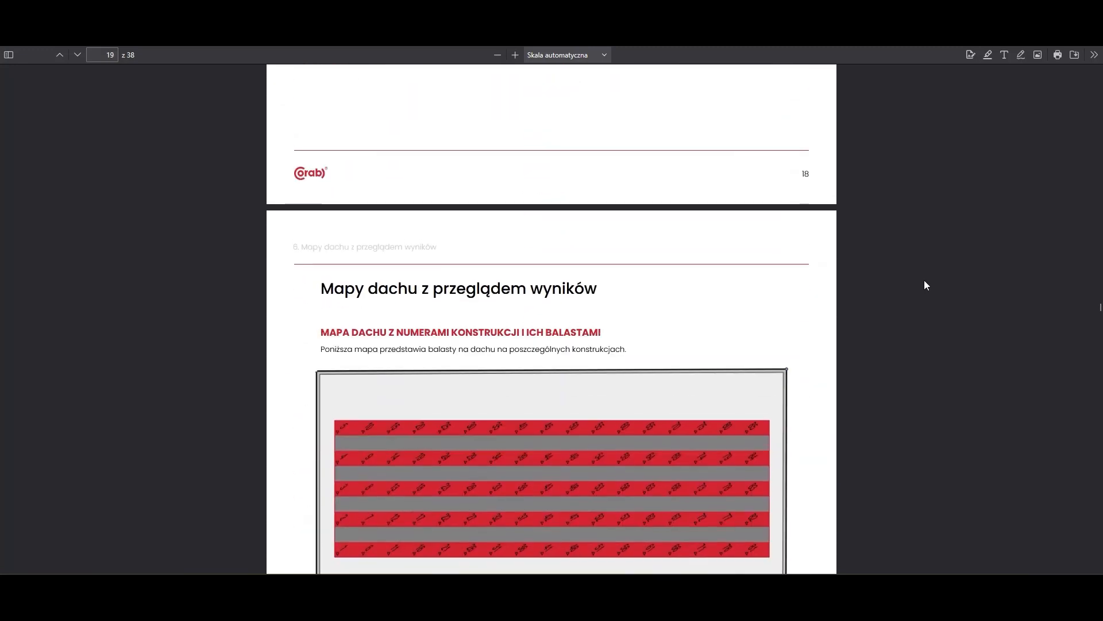
scroll(925, 285, down, 1)
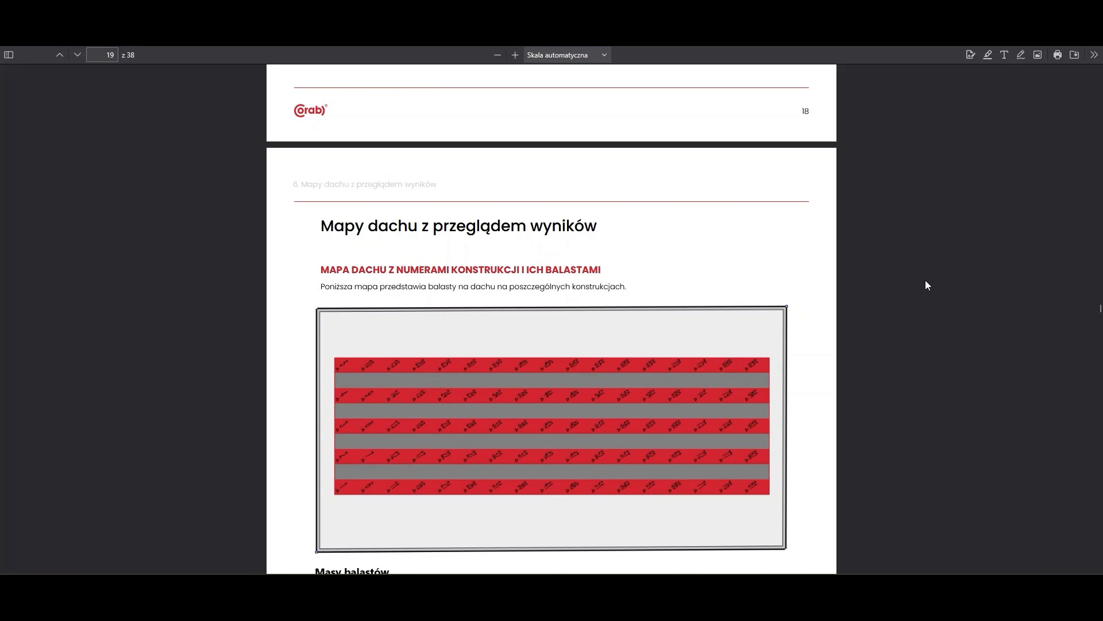
- Examine the detailed and general maps of static roof loads from the constructions
scroll(925, 282, down, 12)
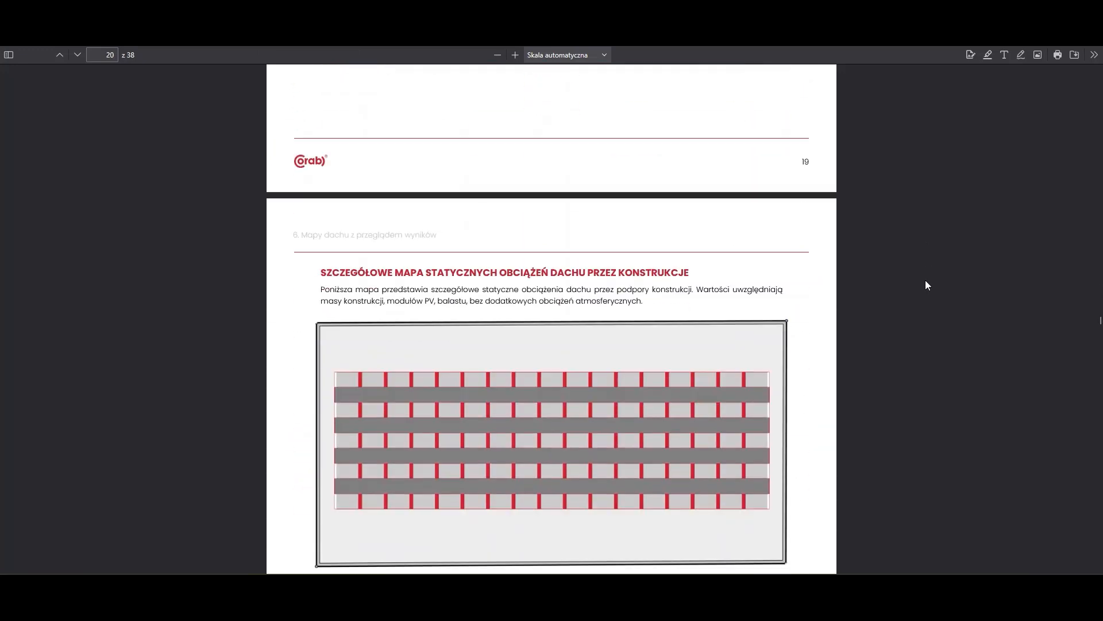
scroll(925, 285, down, 1)
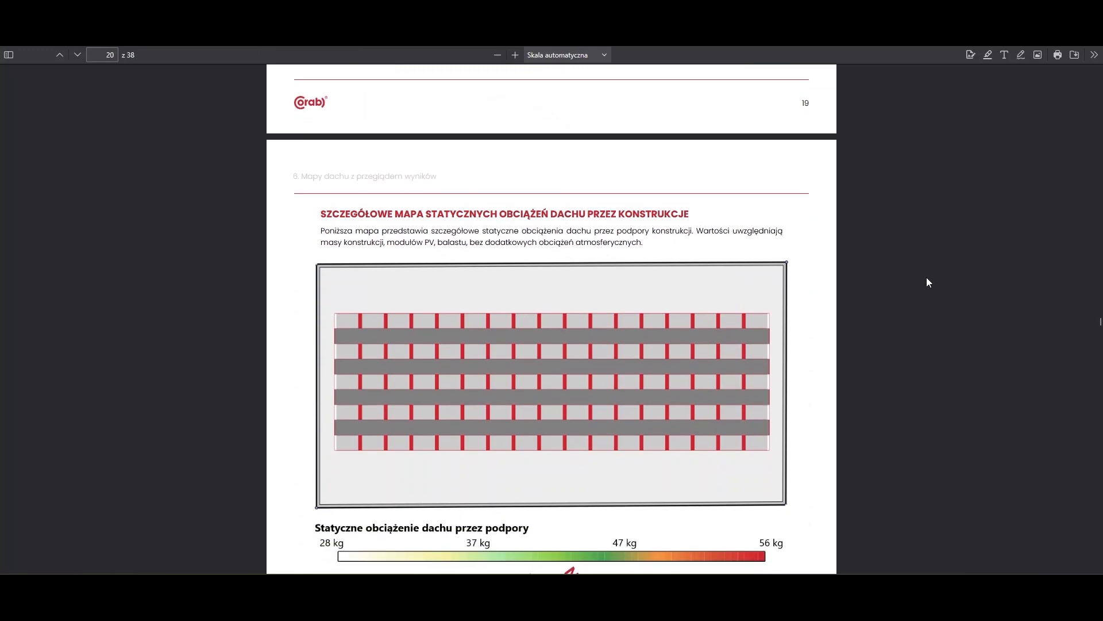
scroll(927, 277, down, 2)
scroll(939, 283, down, 9)
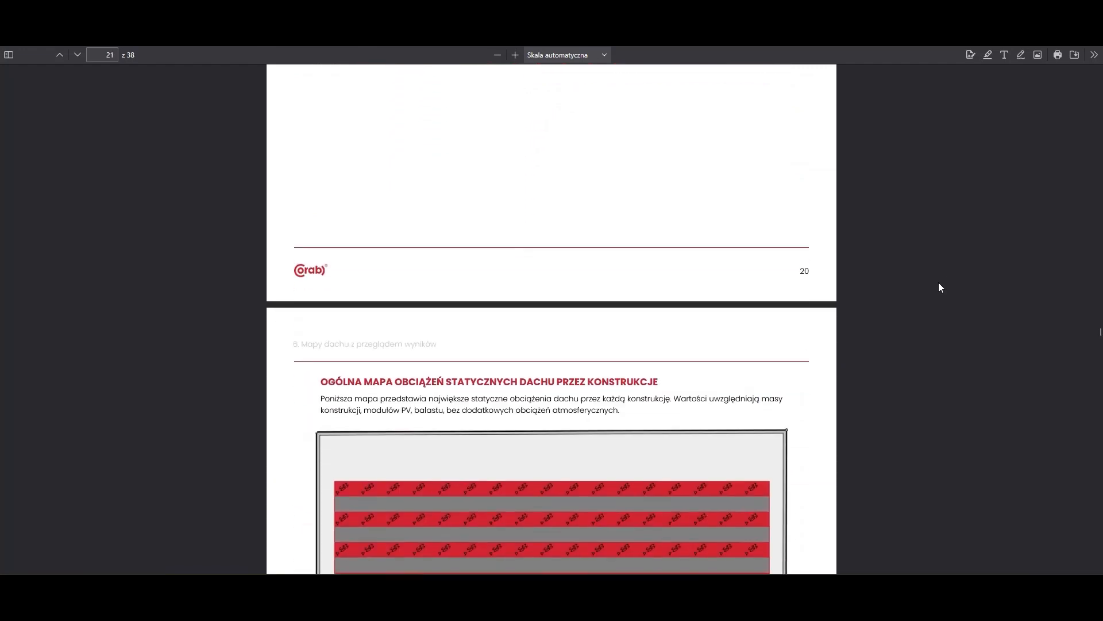
scroll(942, 282, down, 2)
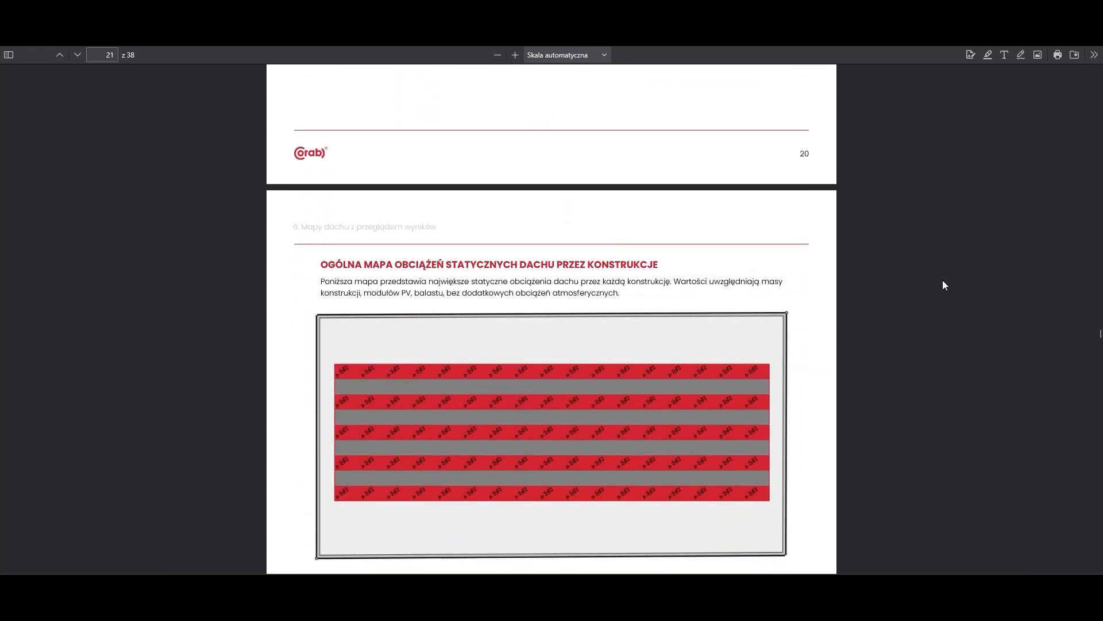
scroll(943, 281, down, 8)
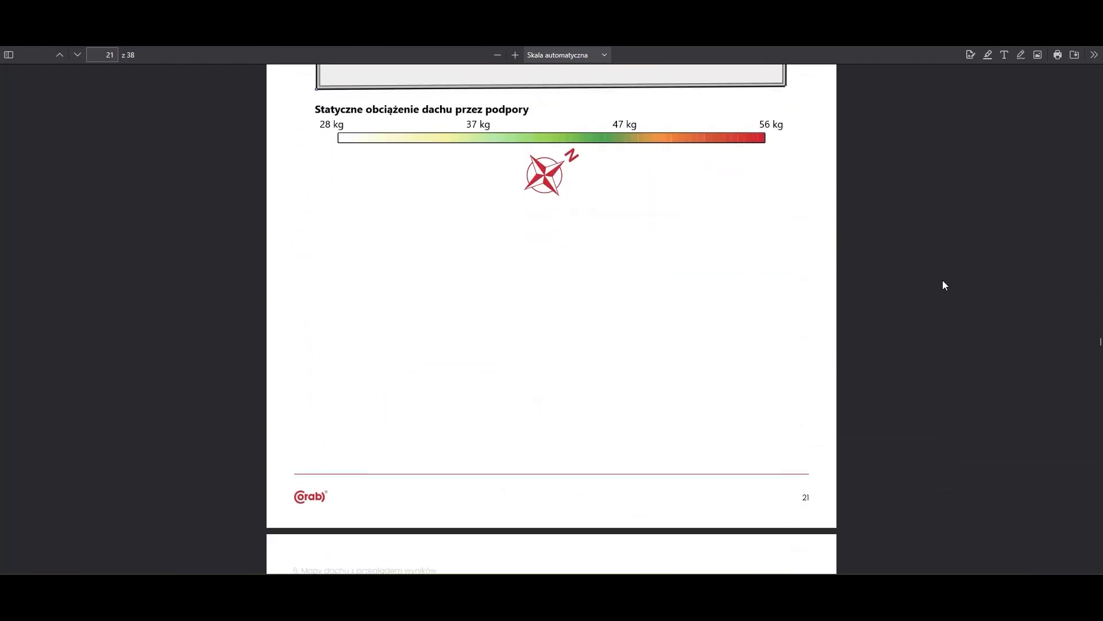
- Examine the detailed and general maximum roof load maps and the map of recommended maximum snow cover heights
scroll(943, 285, down, 7)
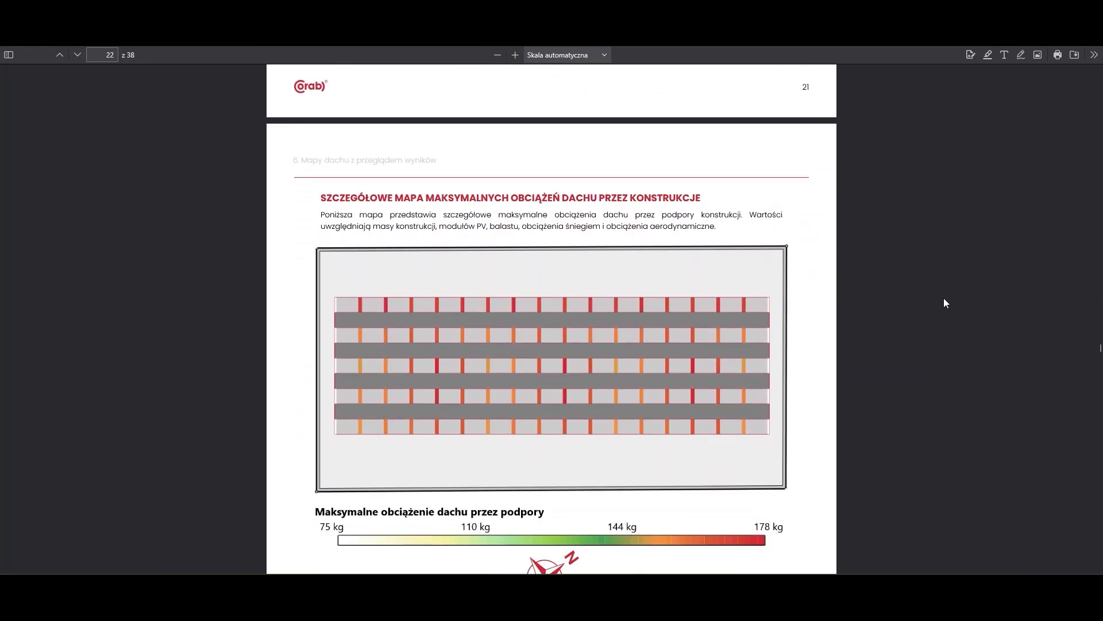
scroll(944, 298, down, 10)
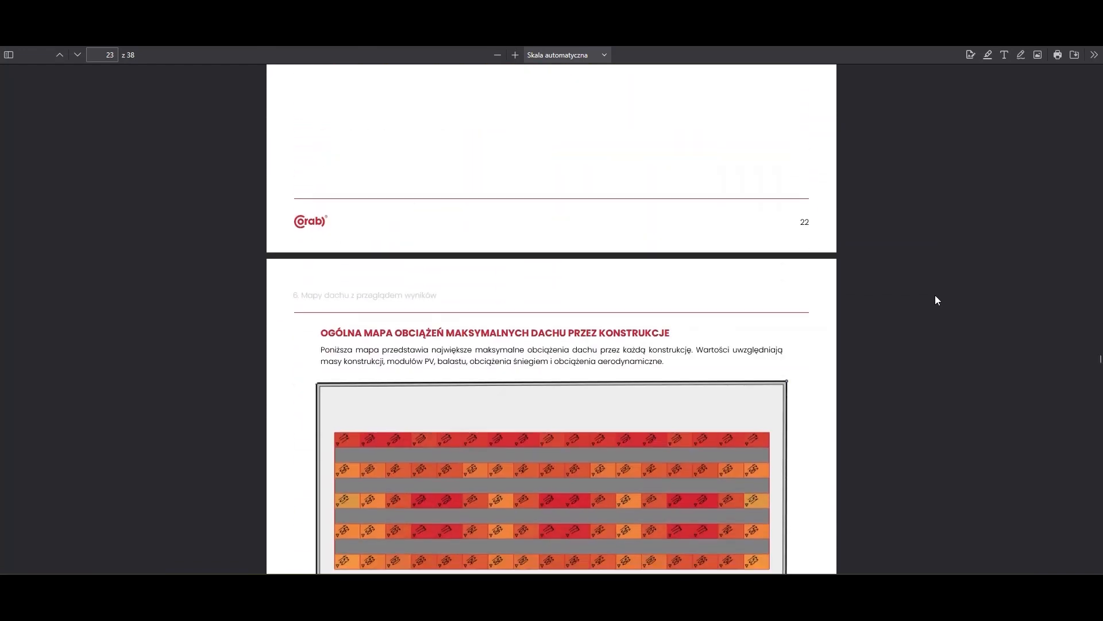
scroll(935, 295, down, 12)
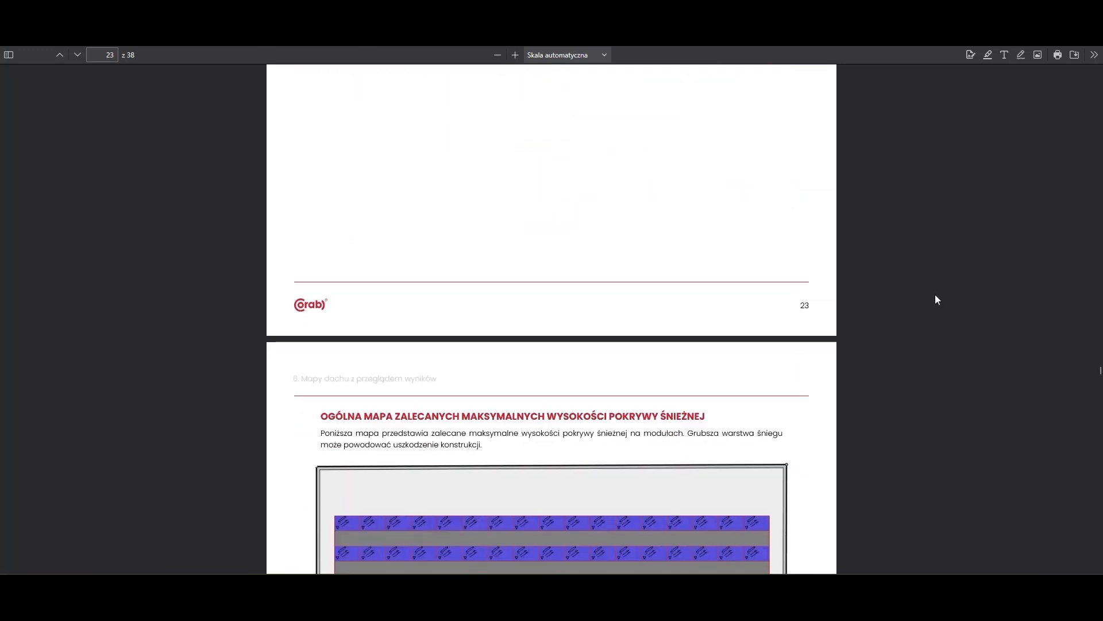
scroll(936, 295, down, 5)
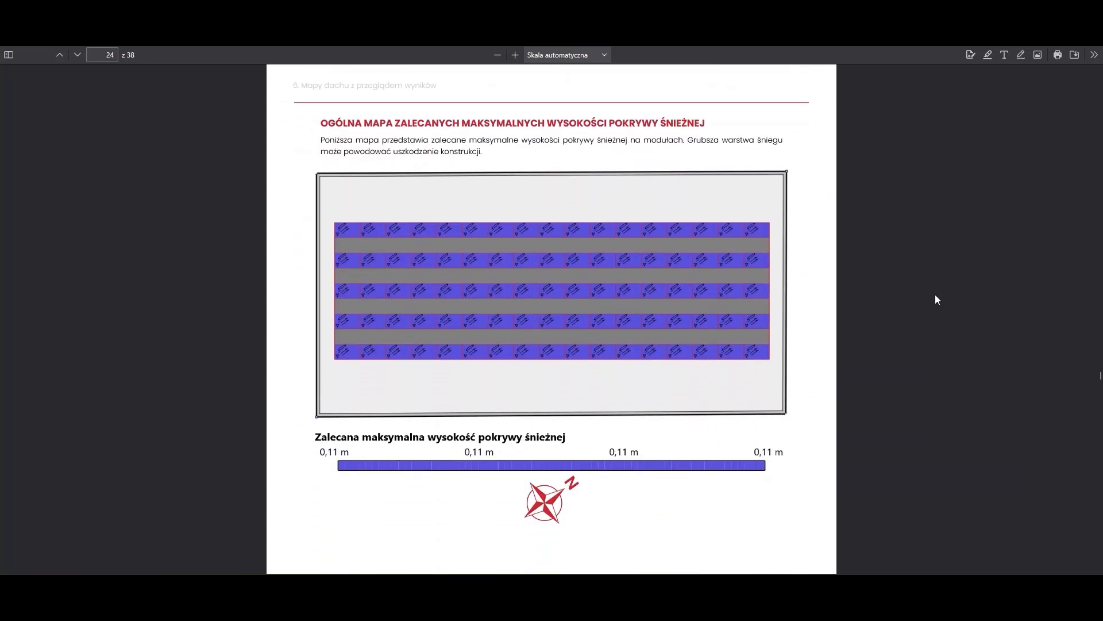
scroll(936, 298, down, 7)
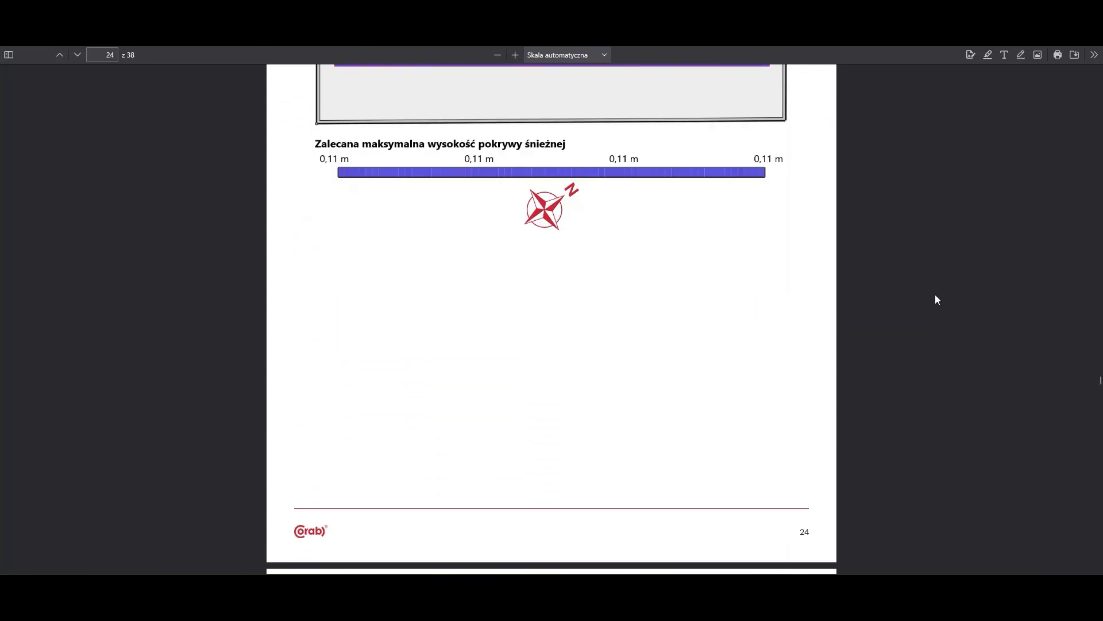
- Review the Obszar 1 summary with the PB-094 ballast placement drawing and the table of masses, loads and roof capacity
scroll(935, 296, down, 6)
scroll(935, 296, down, 1)
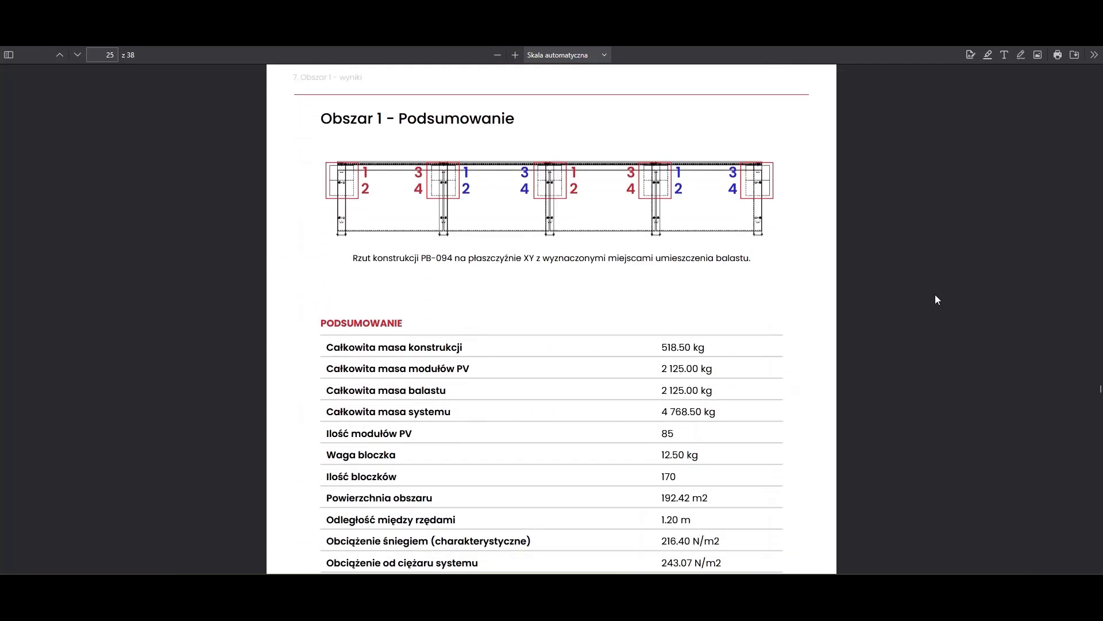
scroll(931, 302, down, 1)
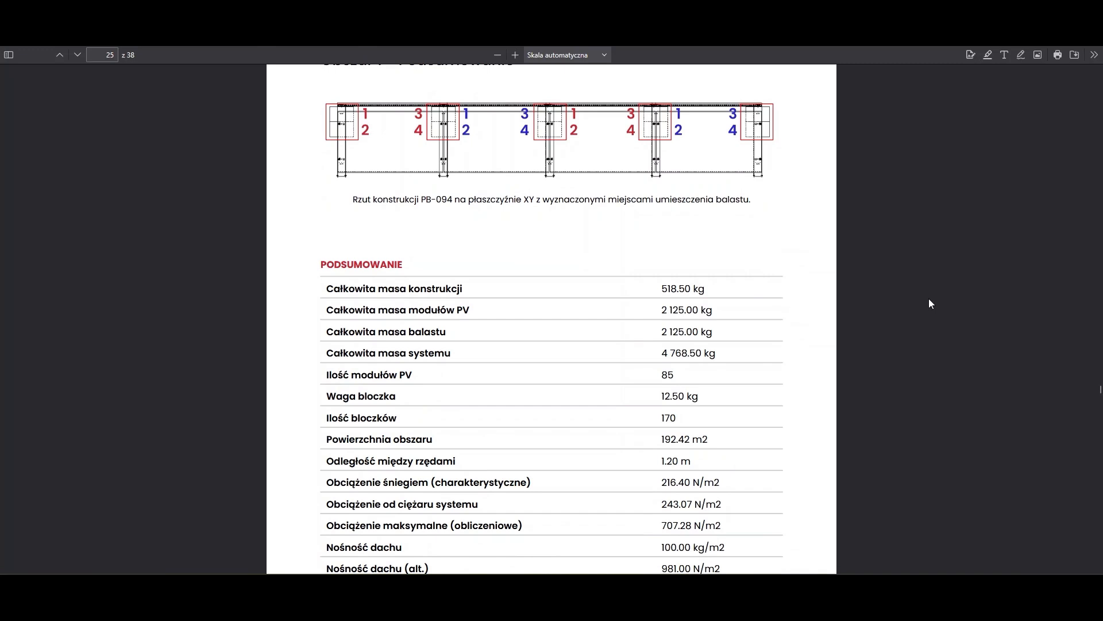
scroll(929, 300, down, 3)
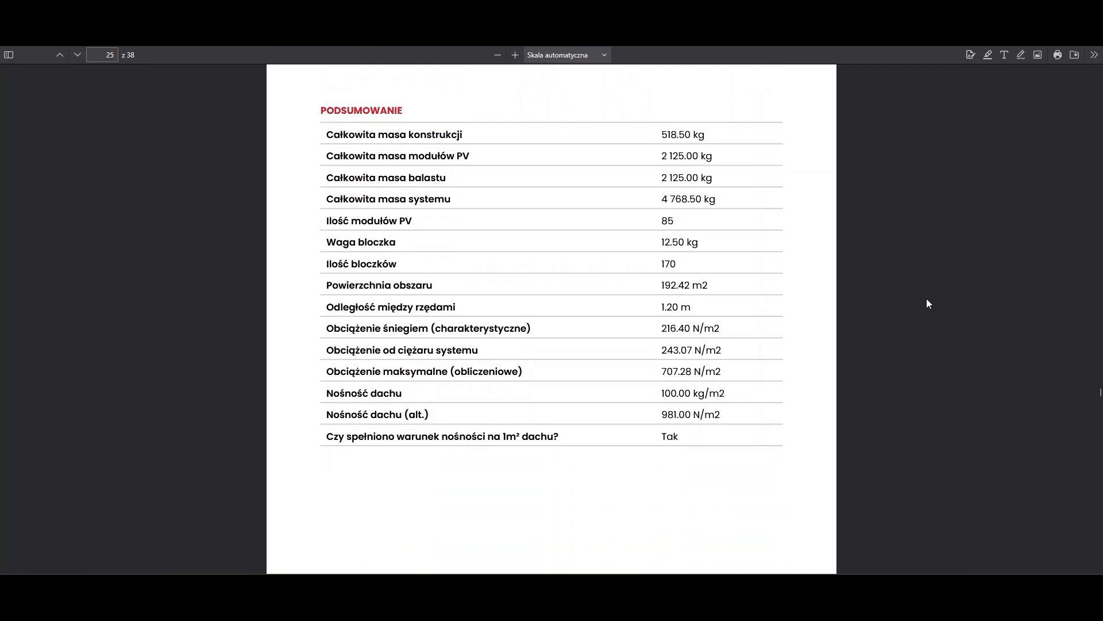
- Examine the Obszar 1 maps of module numbers with ballast, suction pressure and snow load
scroll(818, 362, down, 10)
scroll(819, 362, down, 10)
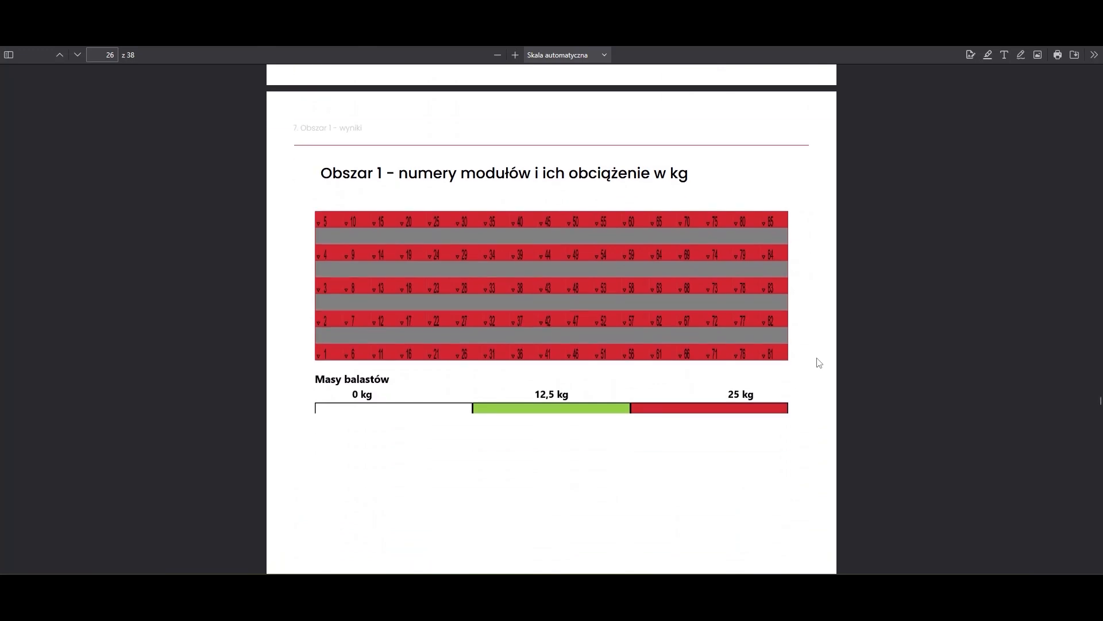
scroll(819, 363, down, 5)
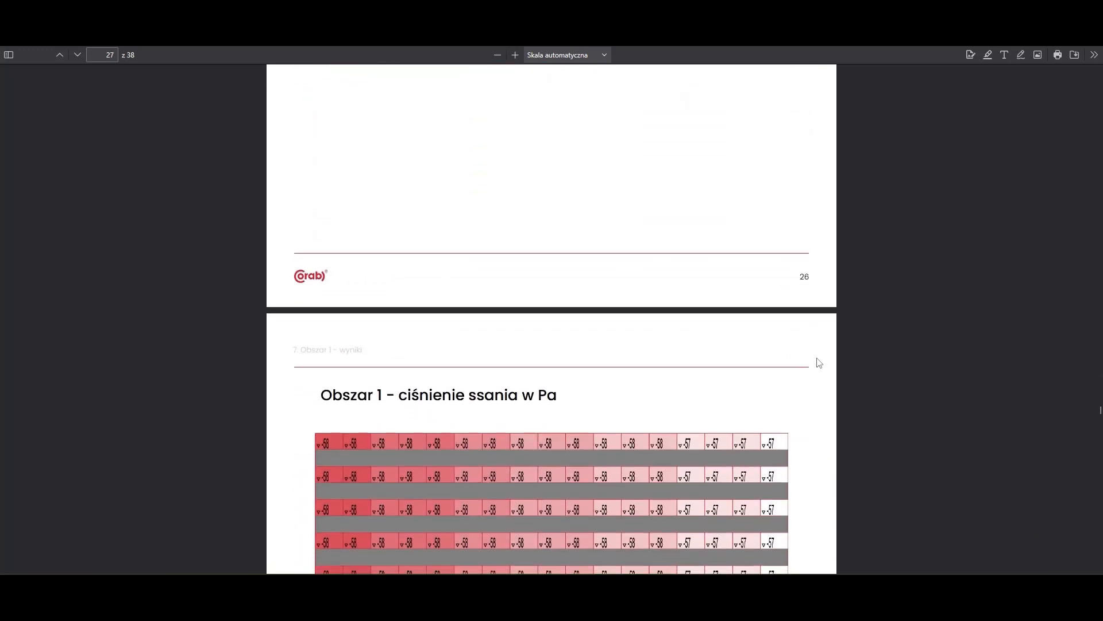
scroll(820, 365, down, 10)
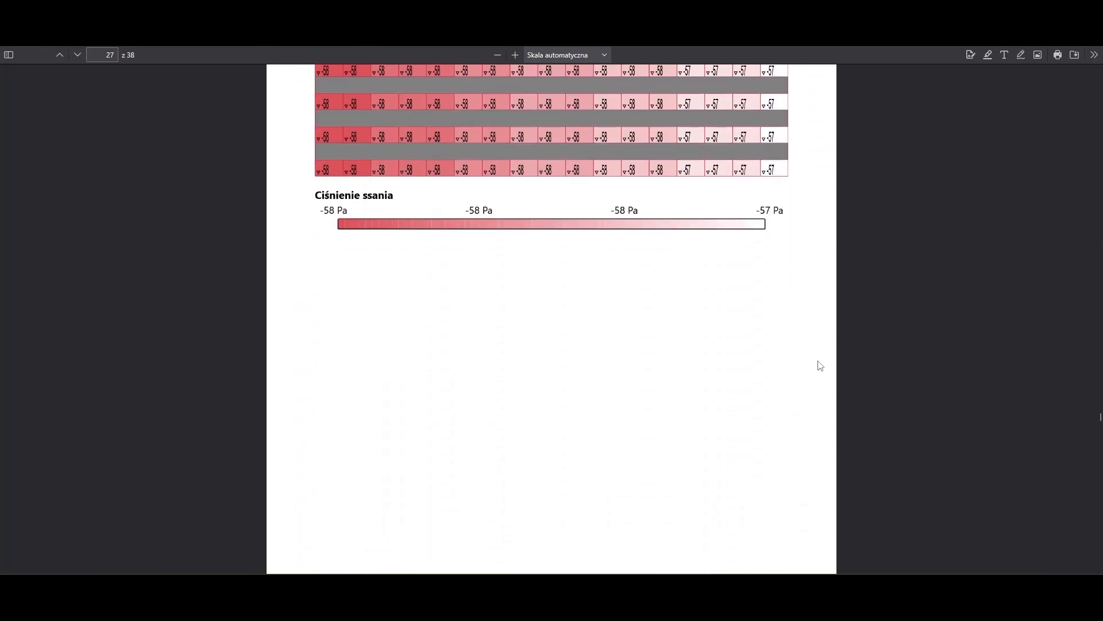
scroll(822, 376, down, 1)
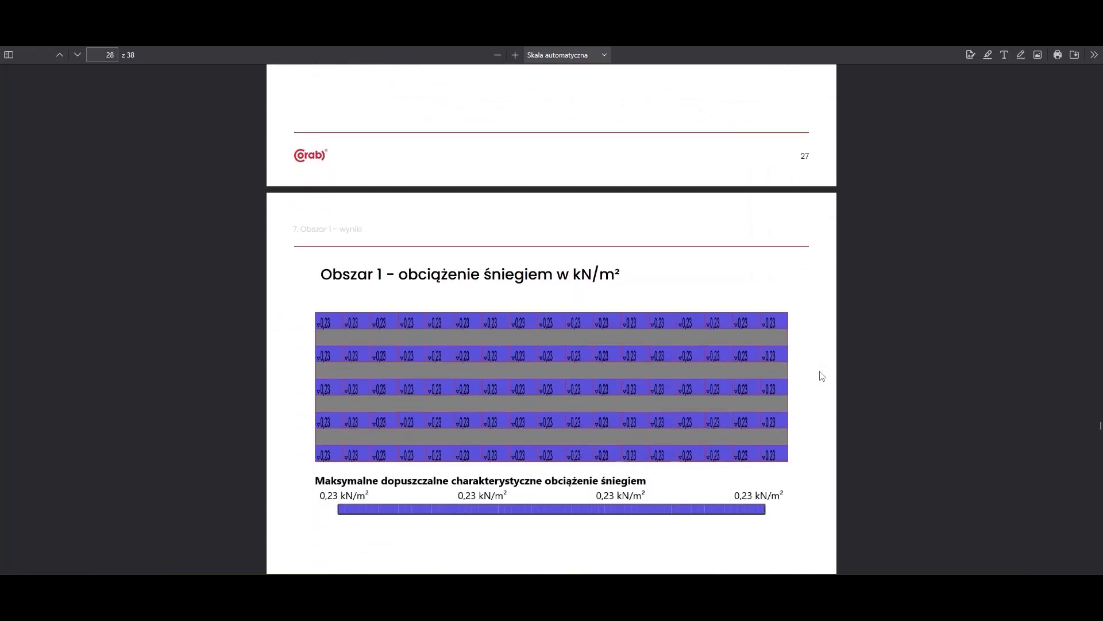
scroll(820, 373, down, 7)
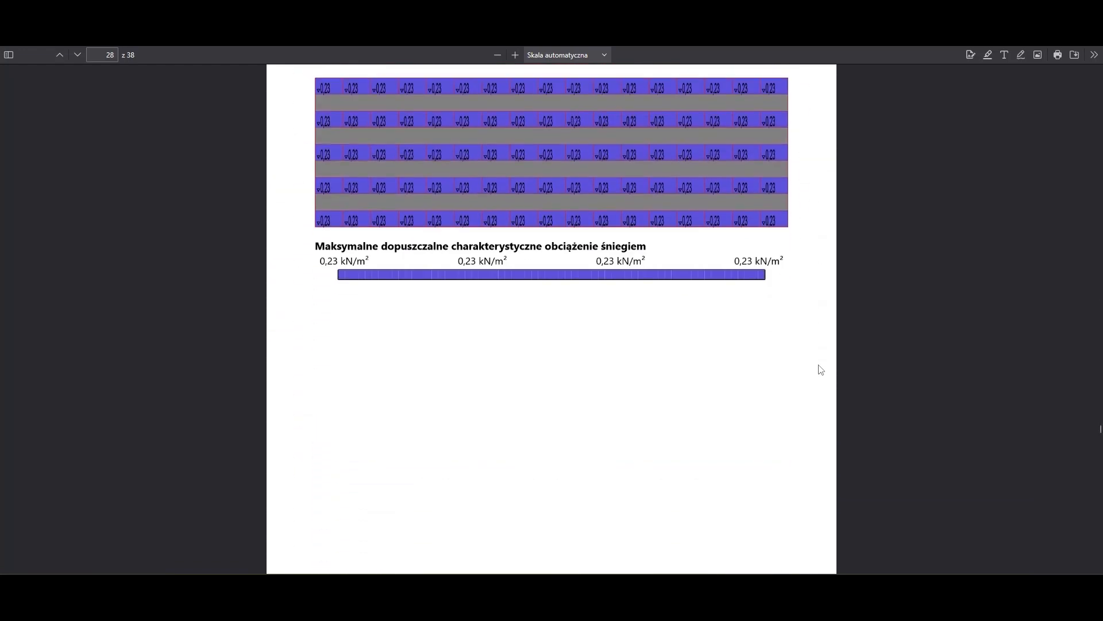
- Examine the Obszar 1 maps of construction load and load capacity utilisation for uplift (odrywanie) and downforce (dociskanie)
scroll(819, 368, down, 7)
scroll(821, 370, down, 12)
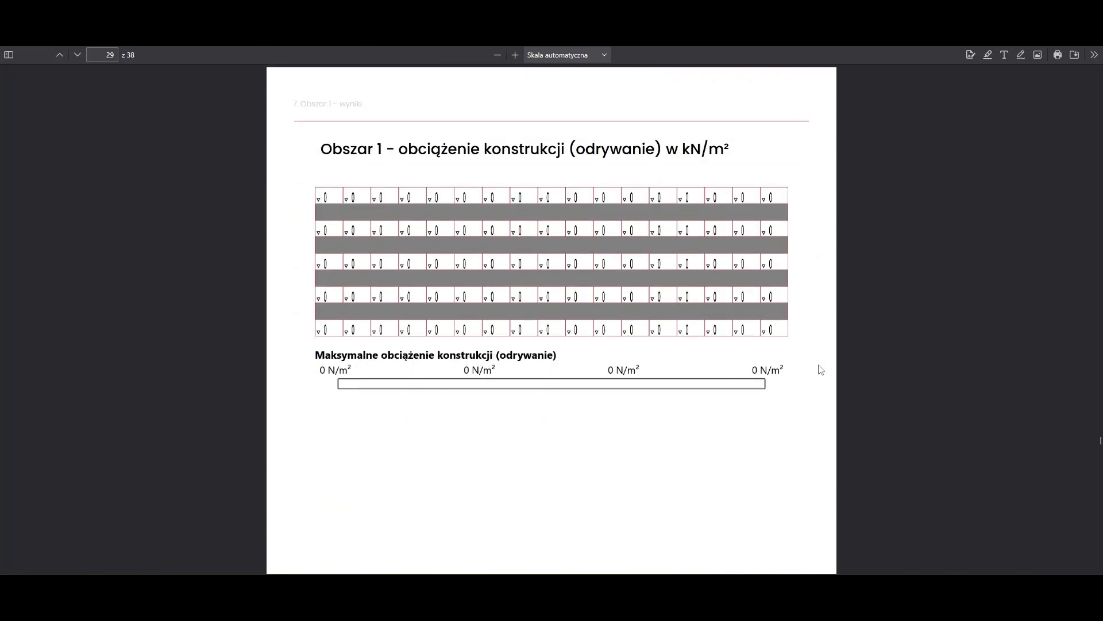
scroll(822, 369, down, 12)
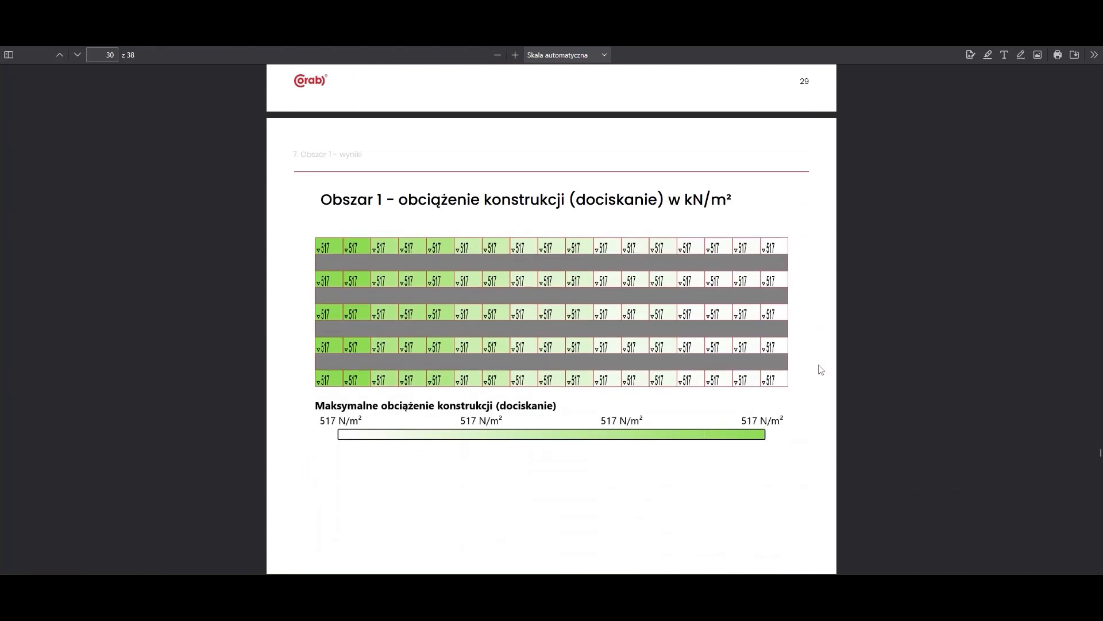
scroll(821, 370, down, 2)
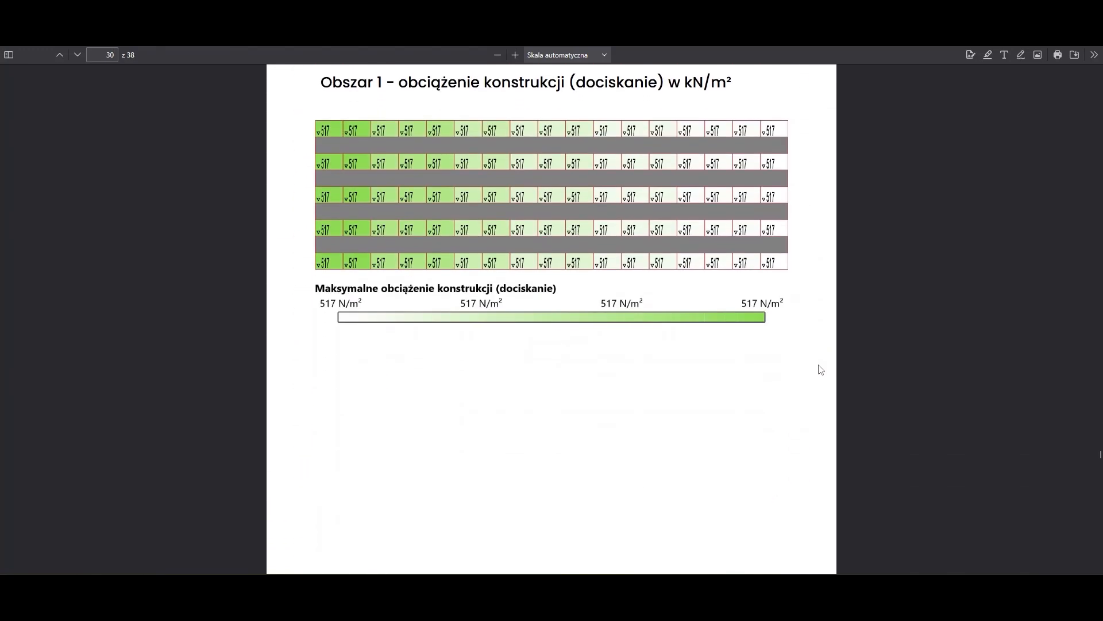
scroll(821, 369, down, 14)
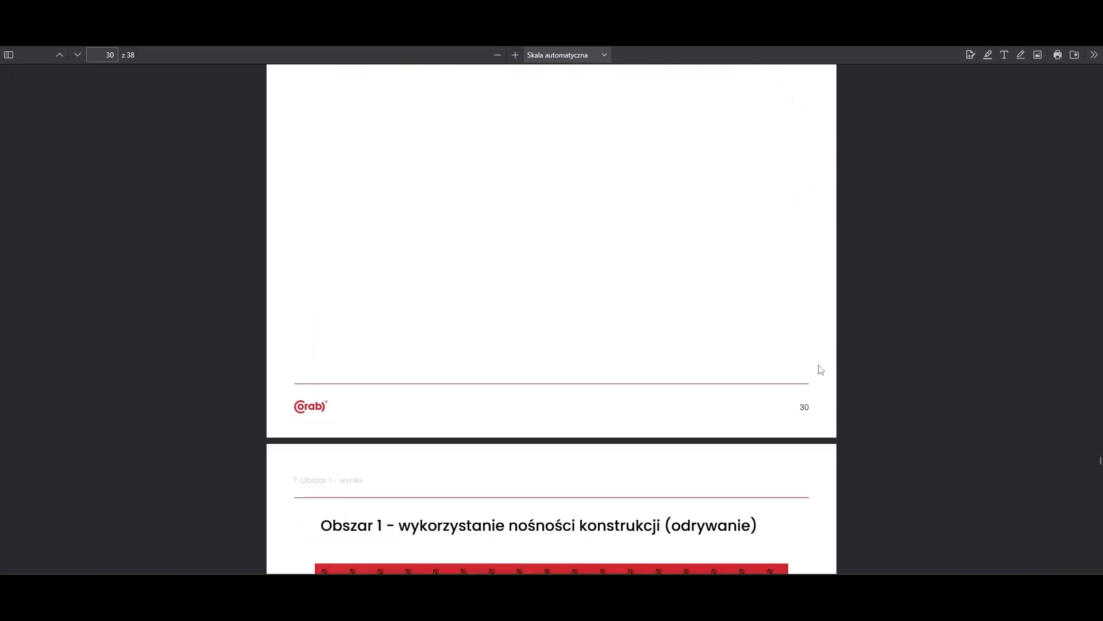
scroll(821, 369, down, 3)
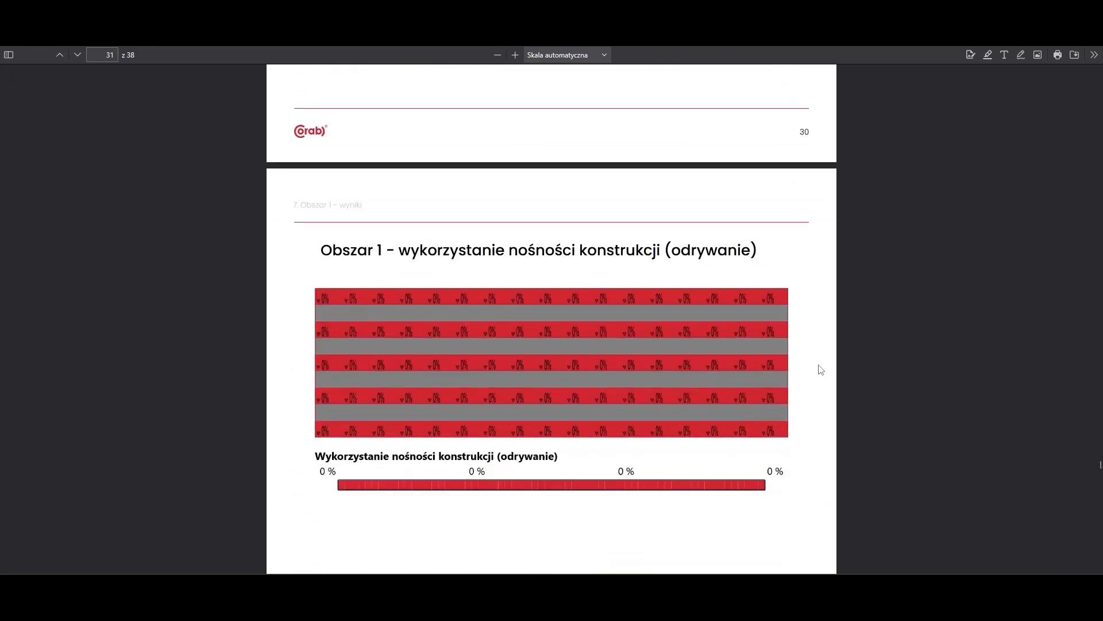
scroll(821, 369, down, 15)
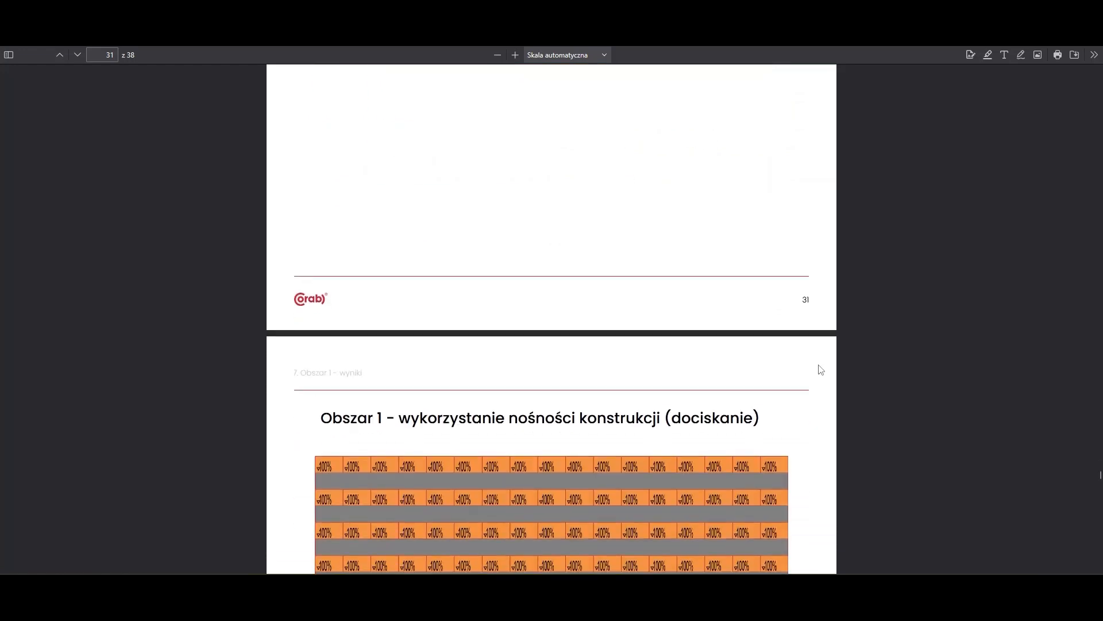
- Review the table of detailed module loads in kg, listing Balast 1 to 4 for each module
scroll(821, 369, down, 12)
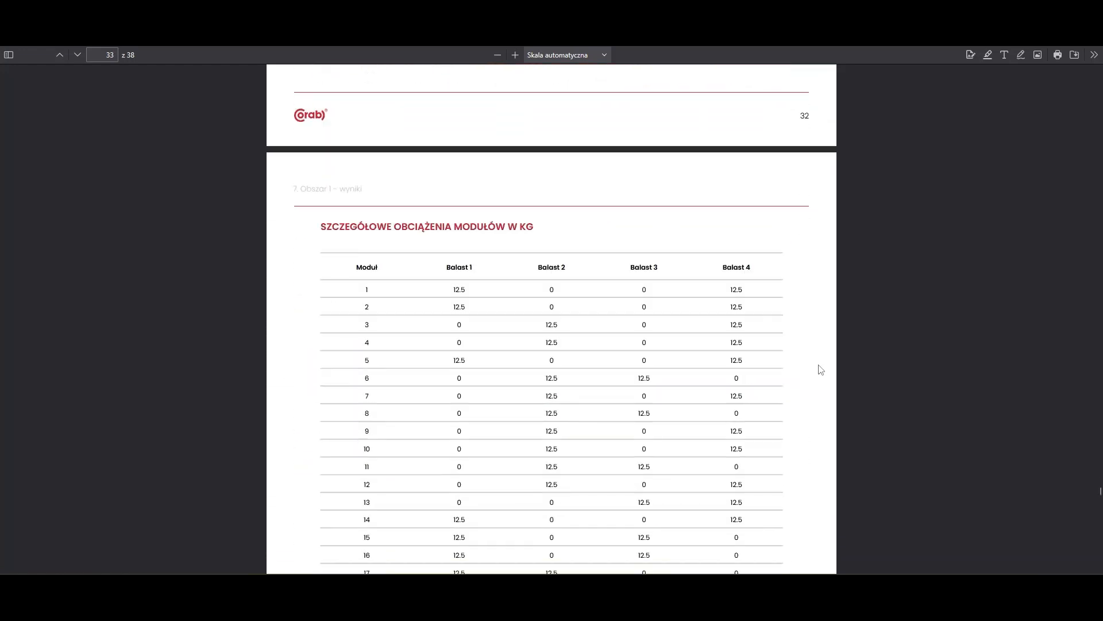
scroll(821, 369, down, 1)
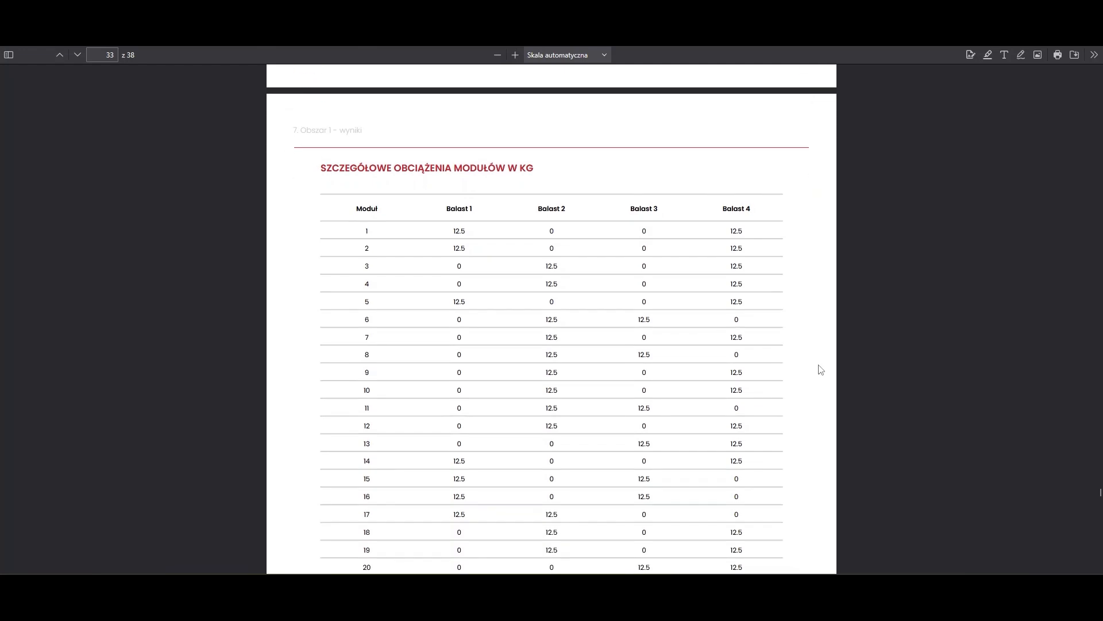